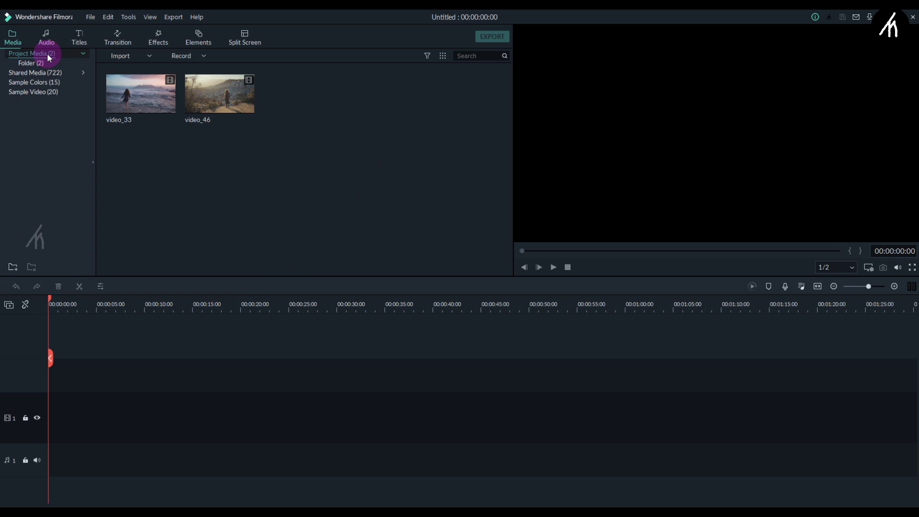
Drag the Red sample colour onto video track 1 and fit the timeline to it.
left_click(43, 82)
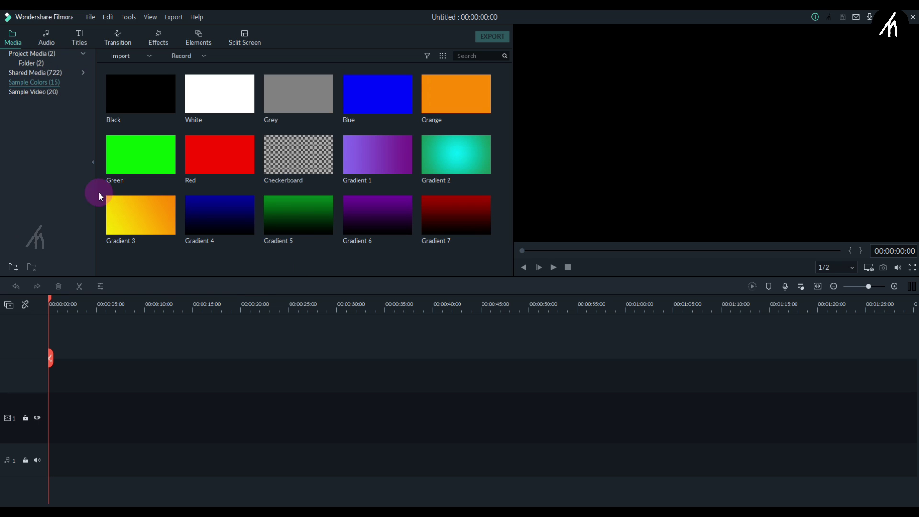
left_click(233, 163)
left_click_drag(236, 153, 53, 421)
left_click(245, 354)
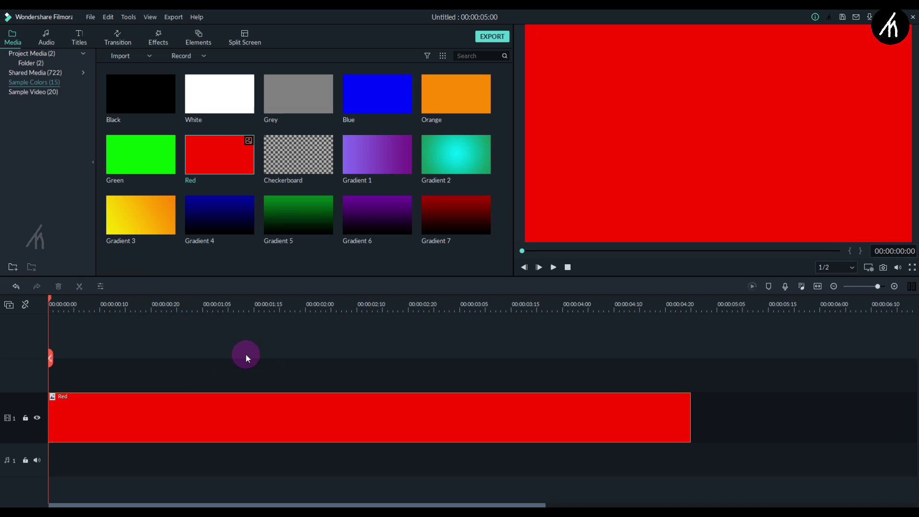
In the Red clip's Transform settings, shrink its scale and select the scale value.
double_click(193, 422)
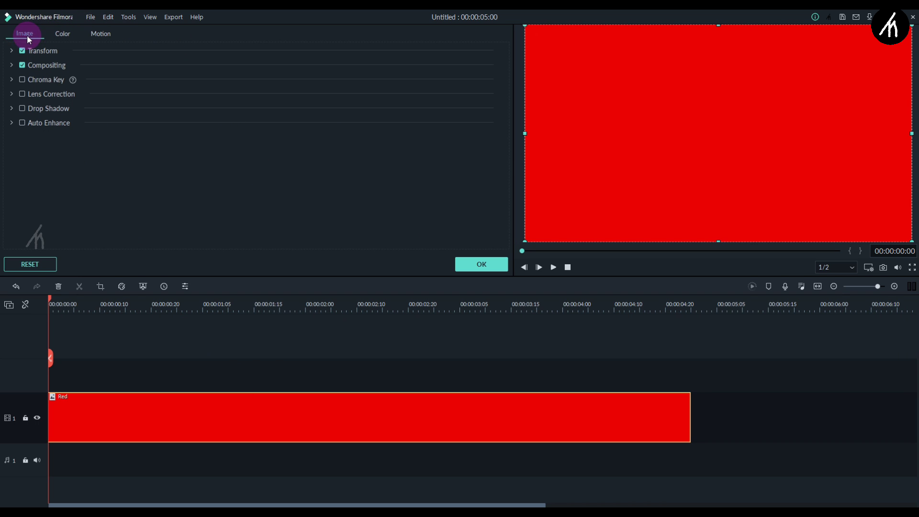
left_click(13, 50)
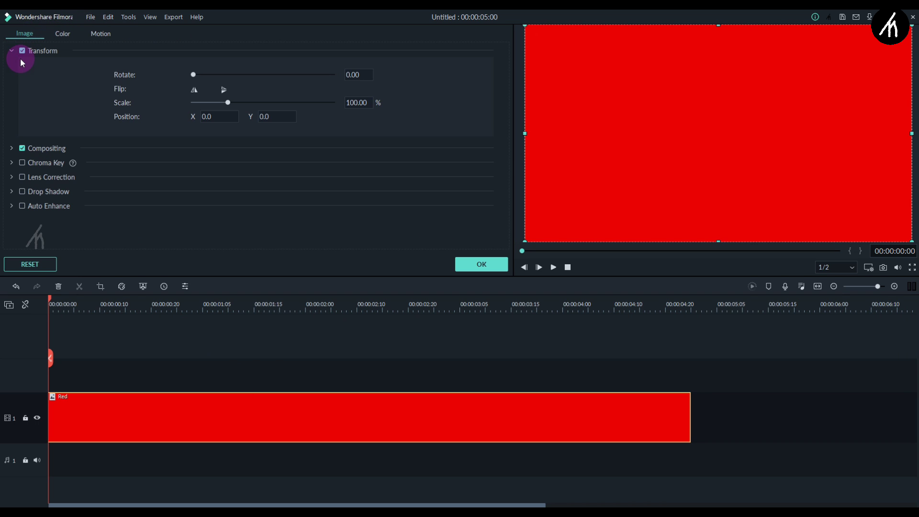
left_click(204, 102)
left_click_drag(205, 106, 199, 104)
double_click(358, 102)
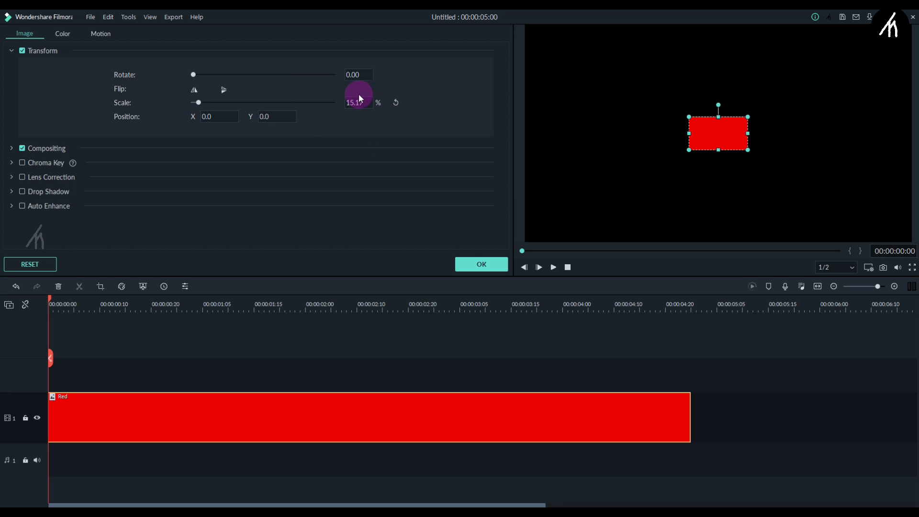
Enter a scale of 13, then stretch the red rectangle into a long bar centred in the frame.
type("13")
key("Return")
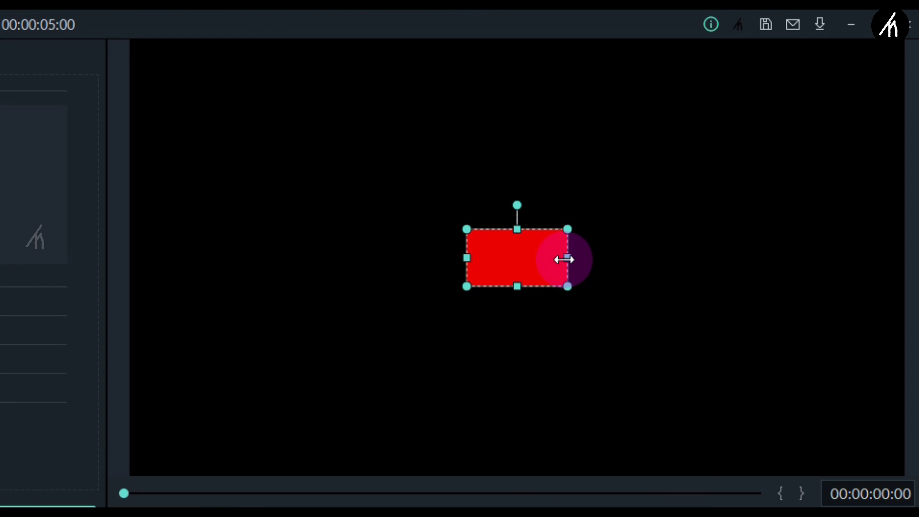
left_click_drag(568, 257, 744, 257)
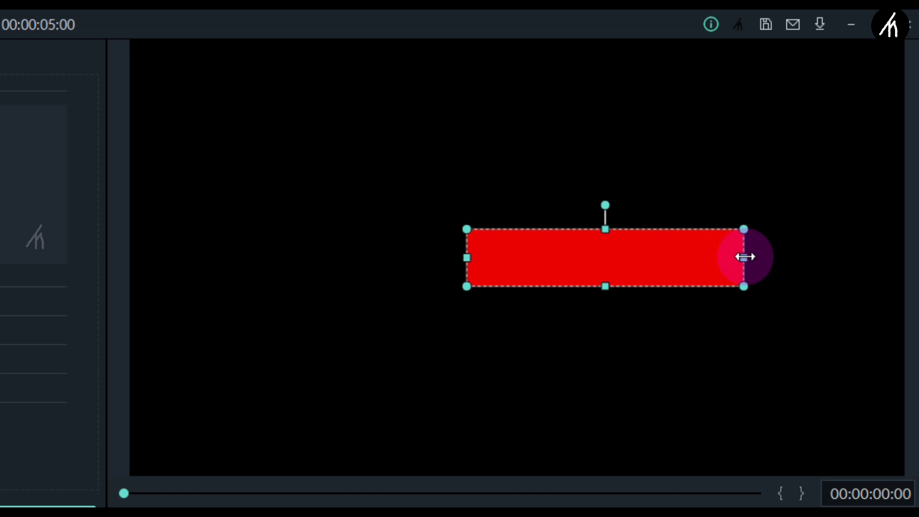
left_click_drag(680, 260, 584, 263)
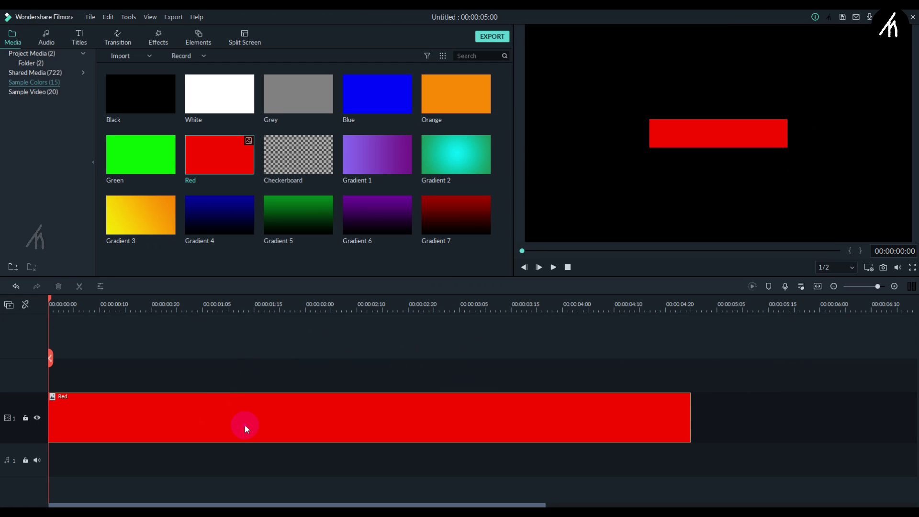
Apply the To the Right 1 motion preset to the Red clip and play the timeline to preview it.
double_click(244, 424)
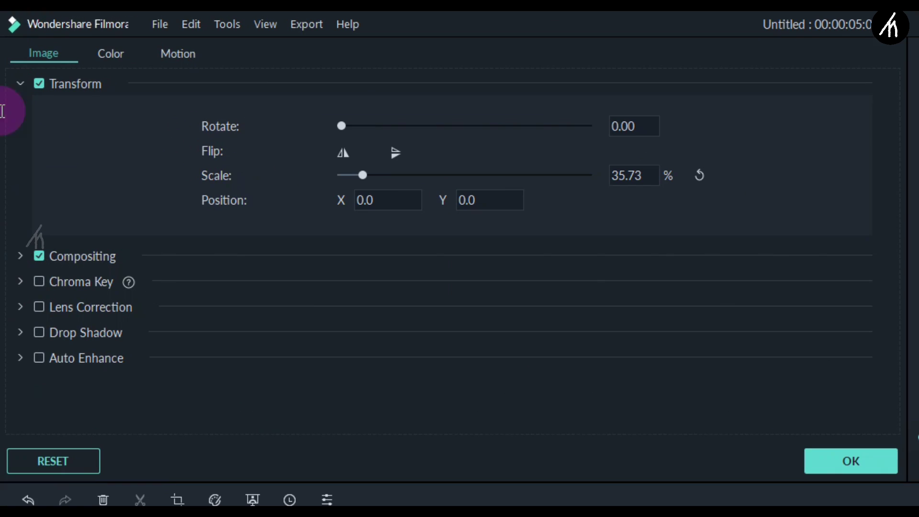
left_click(167, 59)
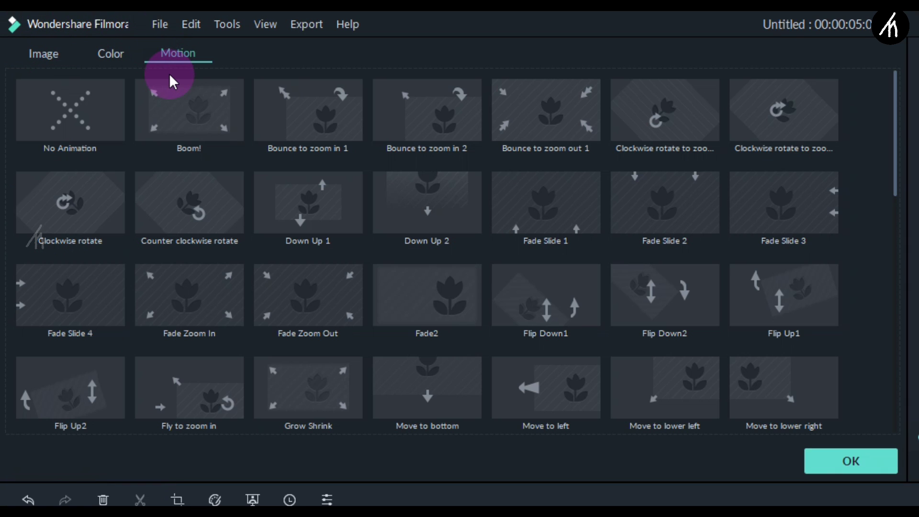
left_click(523, 406)
scroll(721, 402, "down", 1)
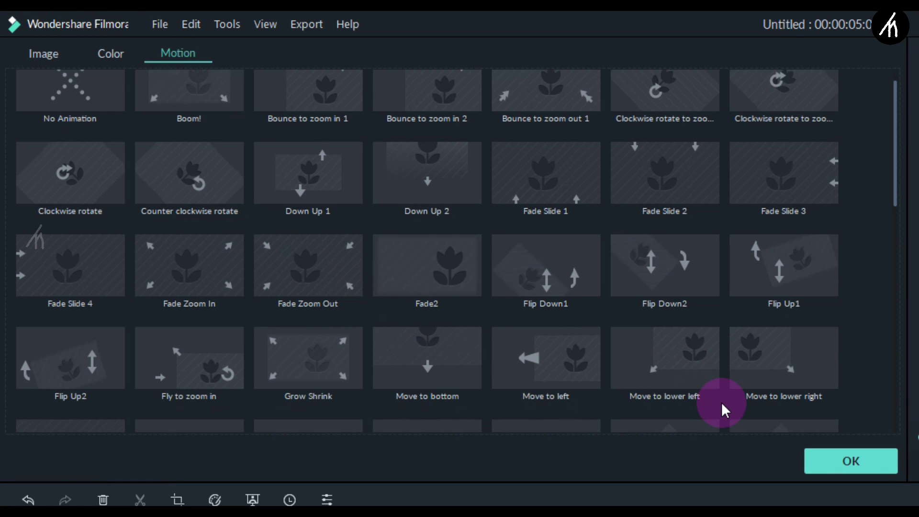
scroll(722, 402, "down", 4)
scroll(722, 402, "down", 2)
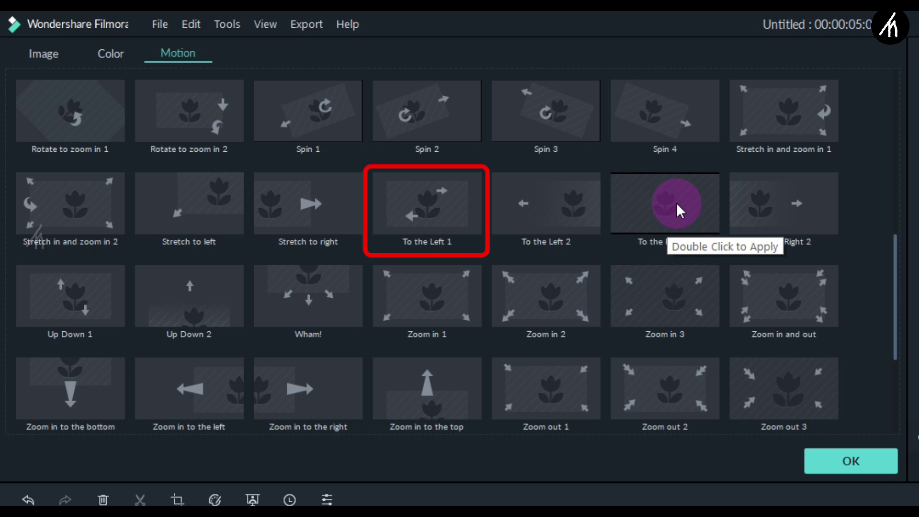
double_click(676, 202)
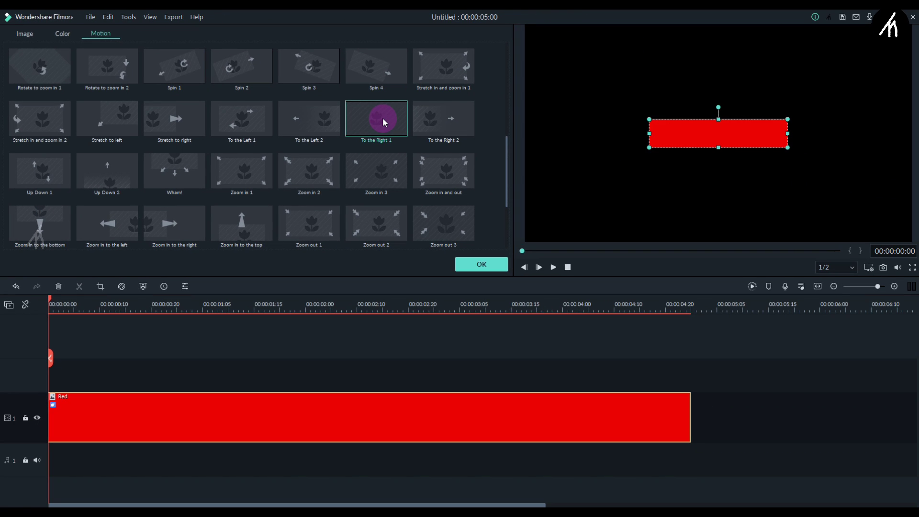
left_click(552, 340)
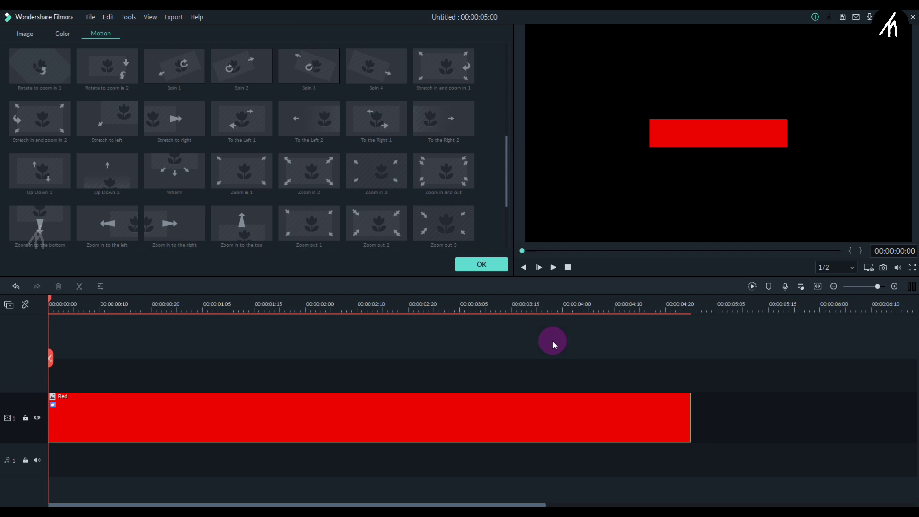
key("space")
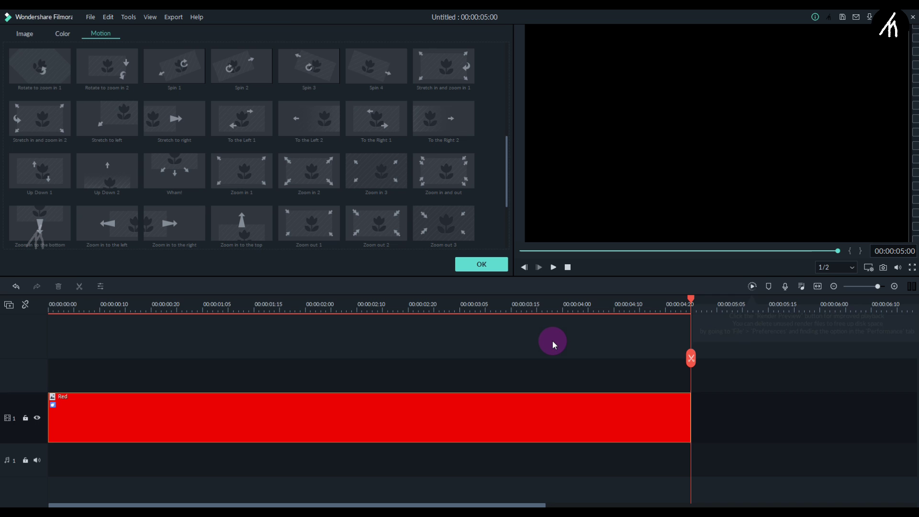
Place a Green colour clip on track 2 above the Red clip.
left_click(481, 266)
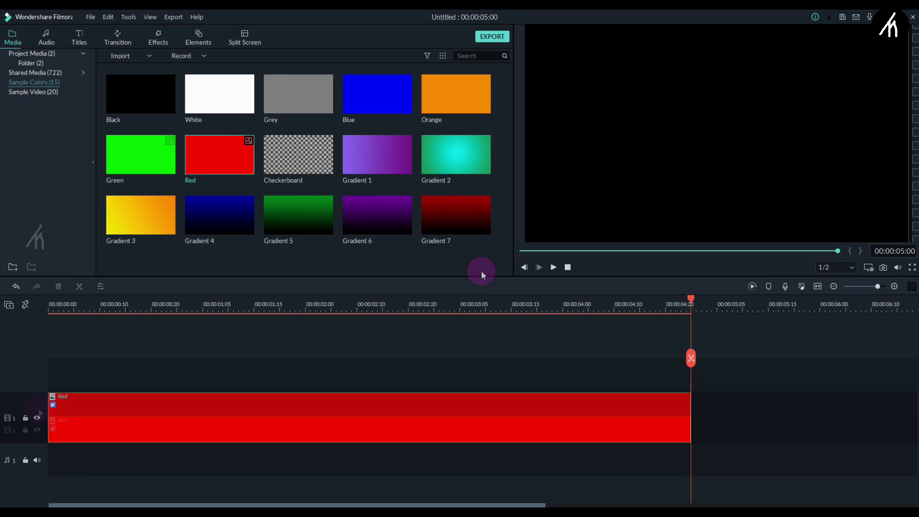
left_click(159, 160)
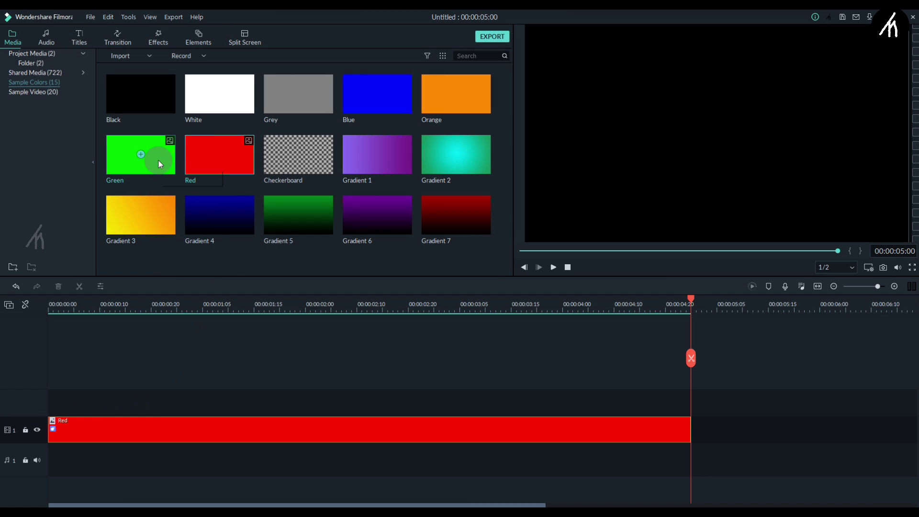
left_click_drag(159, 160, 42, 394)
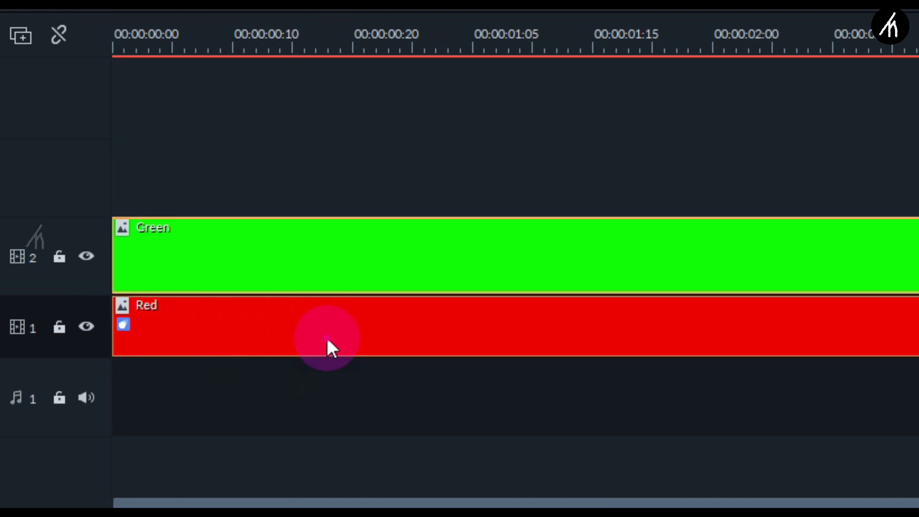
Copy the Red clip's effects onto the Green clip, play it back, and rewind to 00:00:00:00.
right_click(327, 339)
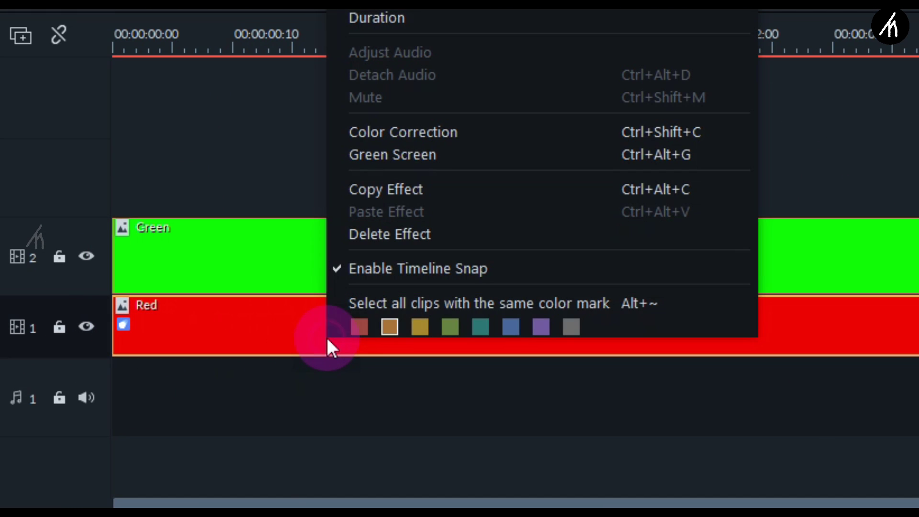
left_click(430, 187)
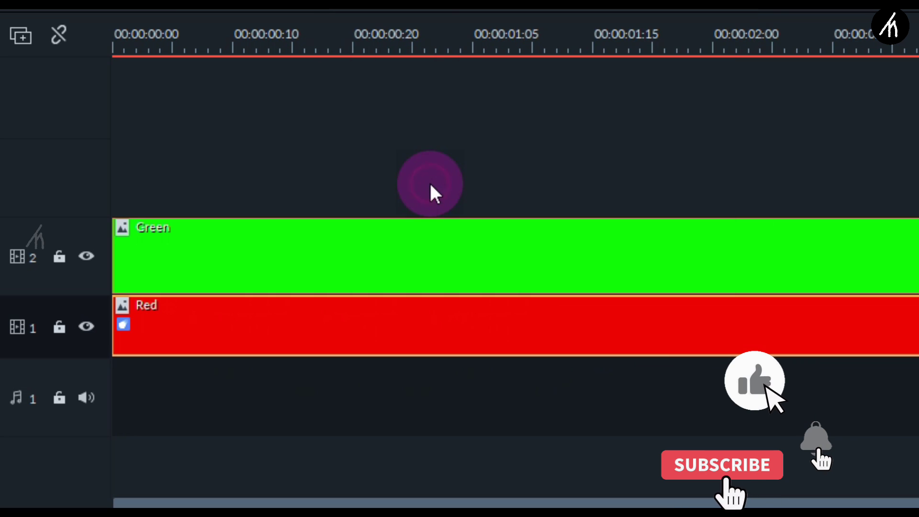
right_click(341, 262)
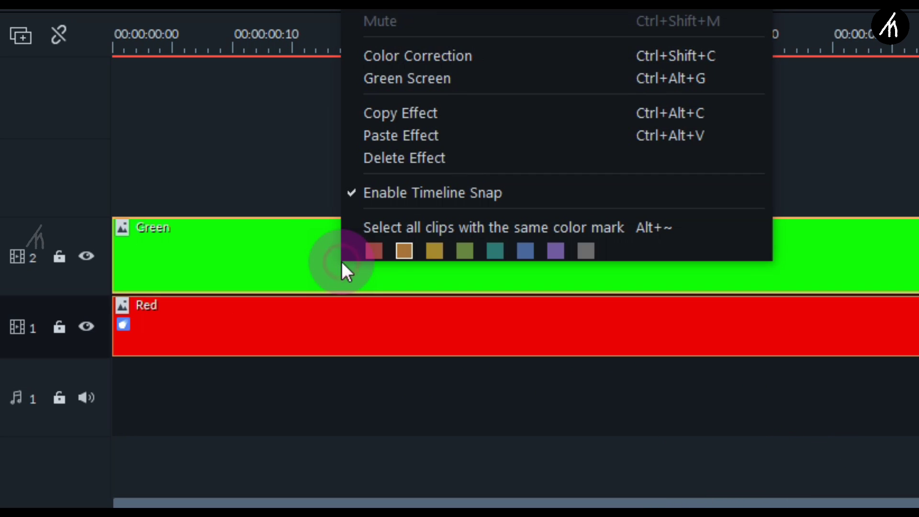
left_click(438, 134)
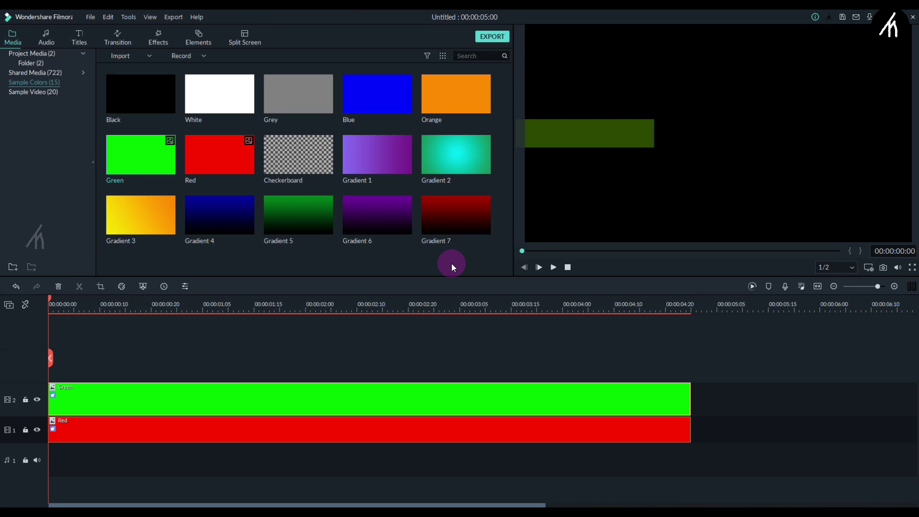
key("space")
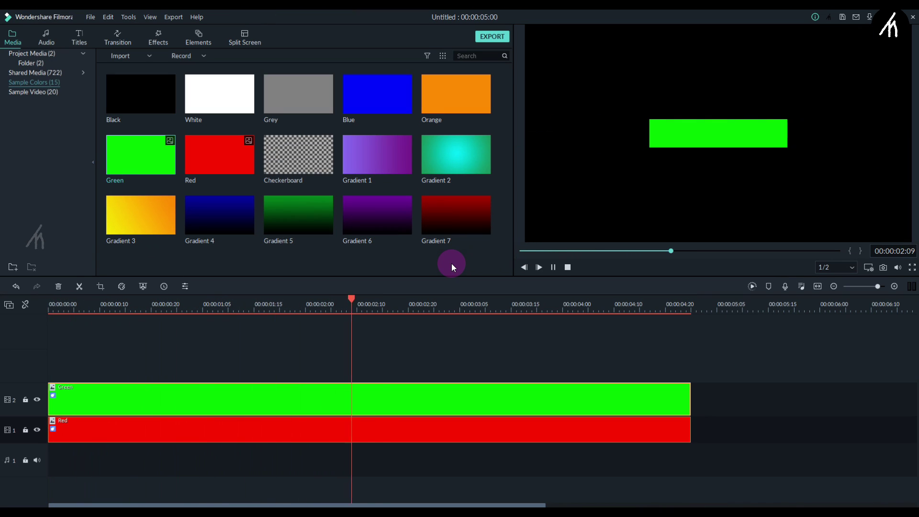
key("space")
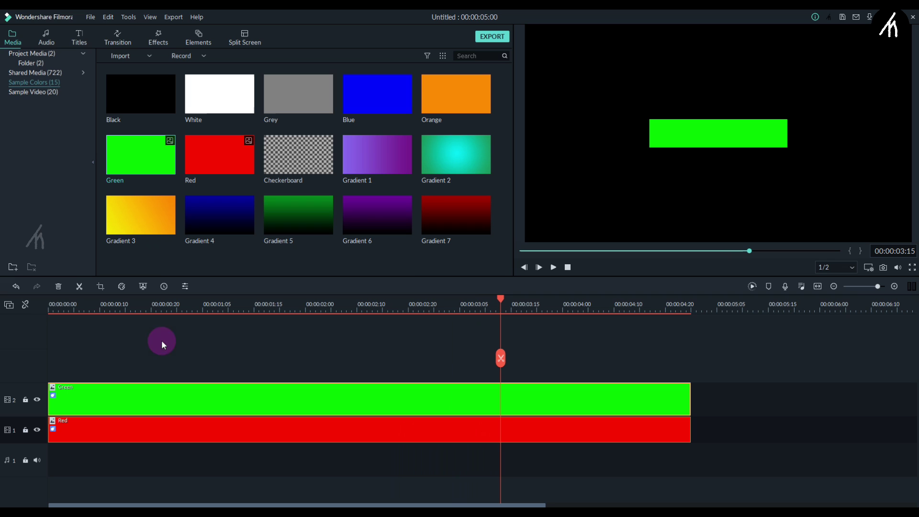
left_click(57, 308)
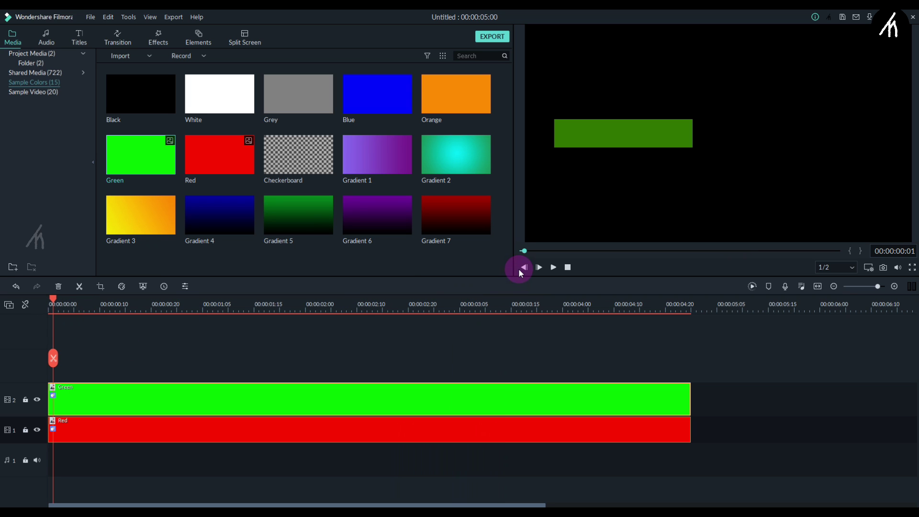
left_click_drag(524, 252, 515, 258)
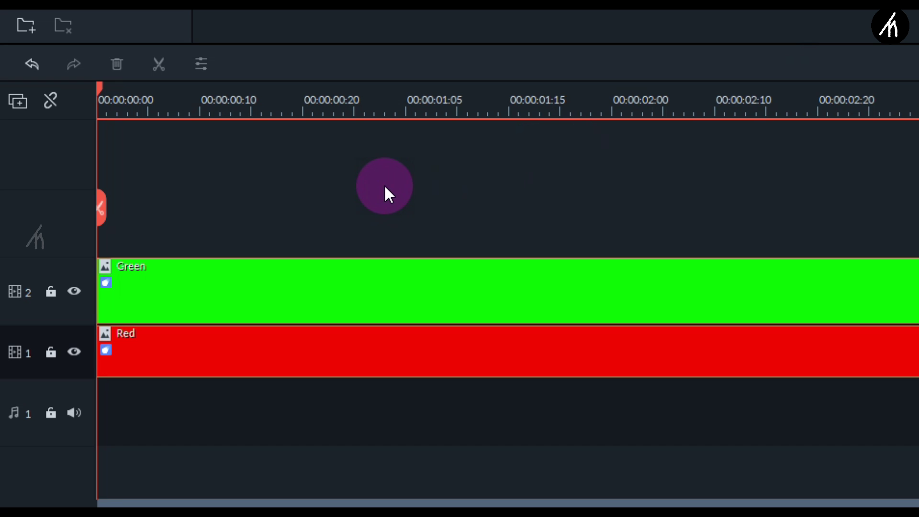
Move the Green clip a few frames later so it starts after Red.
key("Right")
key("Right")
key("Right")
key("Right")
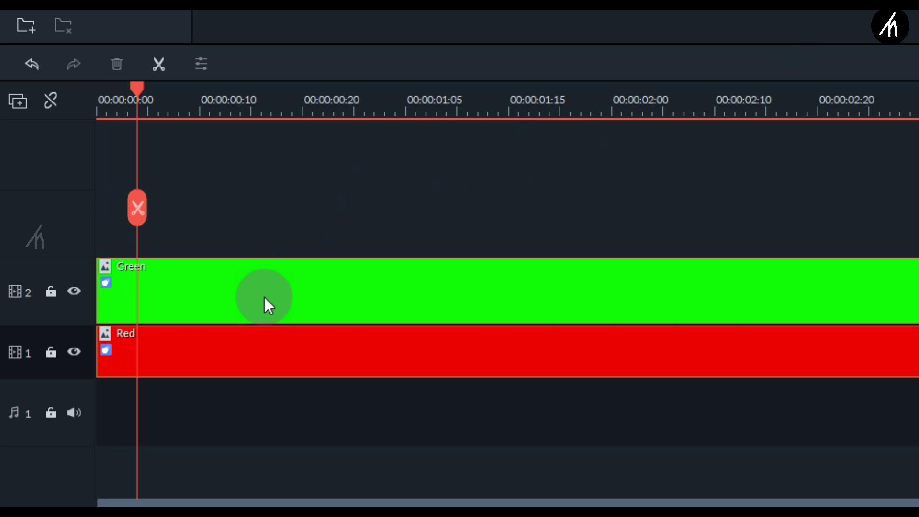
left_click_drag(264, 297, 306, 295)
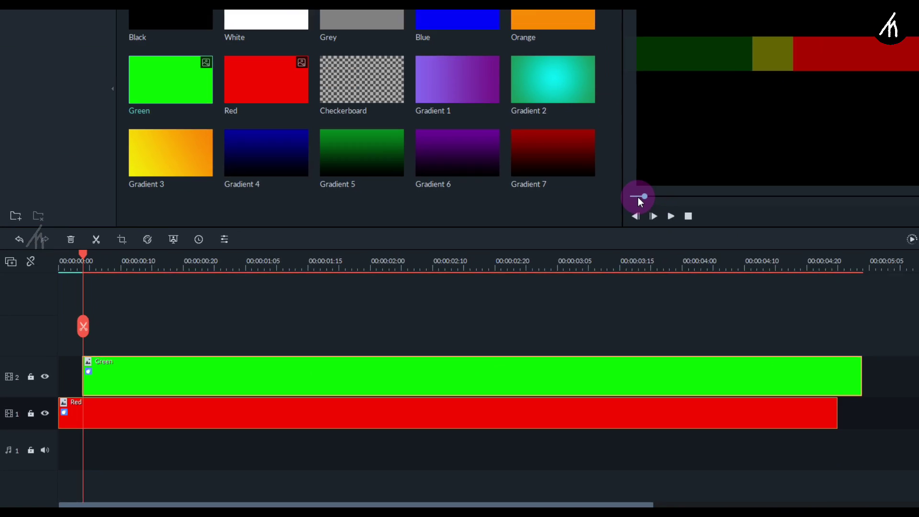
left_click(524, 250)
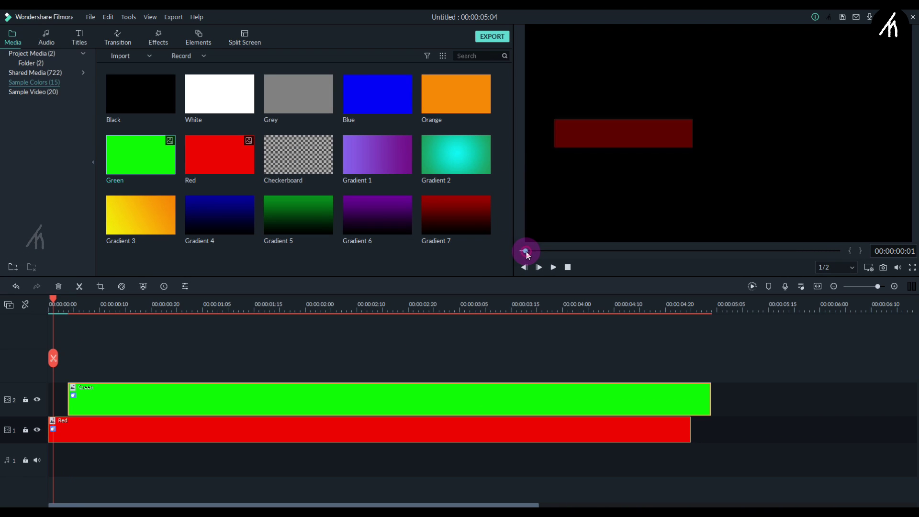
Play the offset bars from the start three times to check the red edge peeking out.
left_click(461, 345)
key("space")
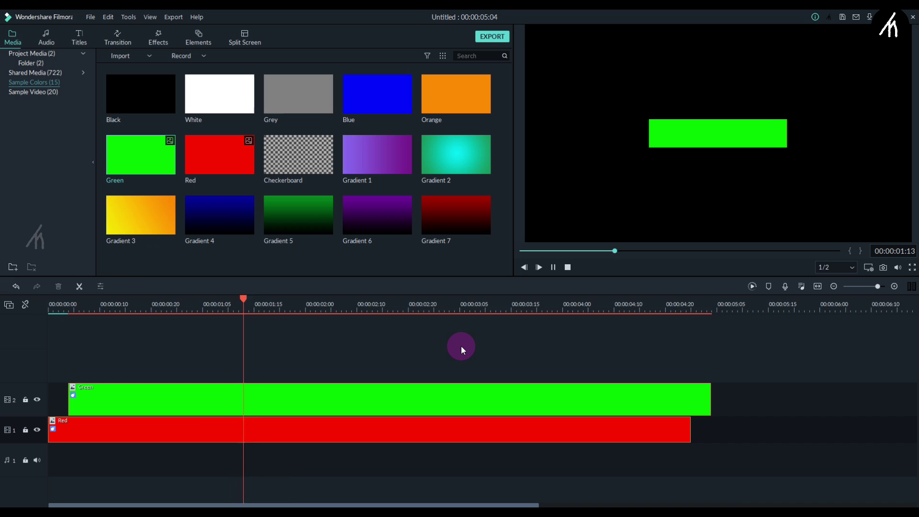
key("space")
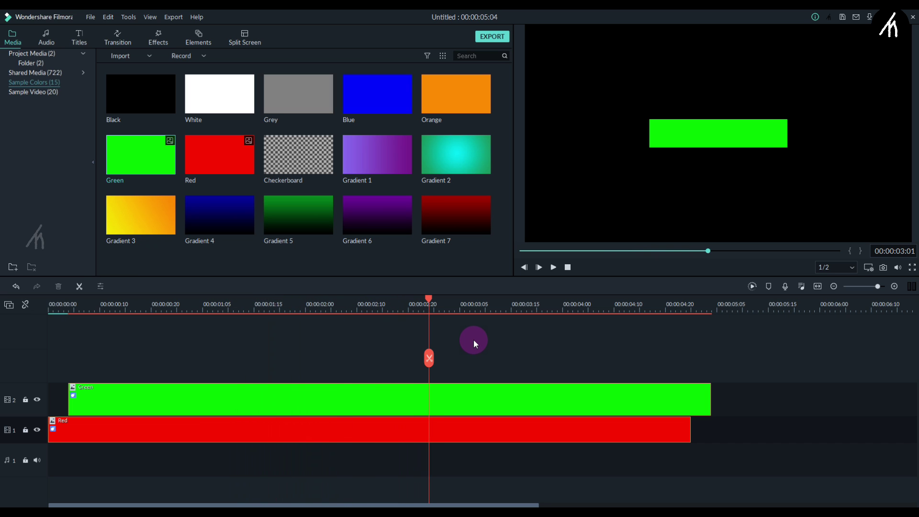
left_click(521, 251)
key("space")
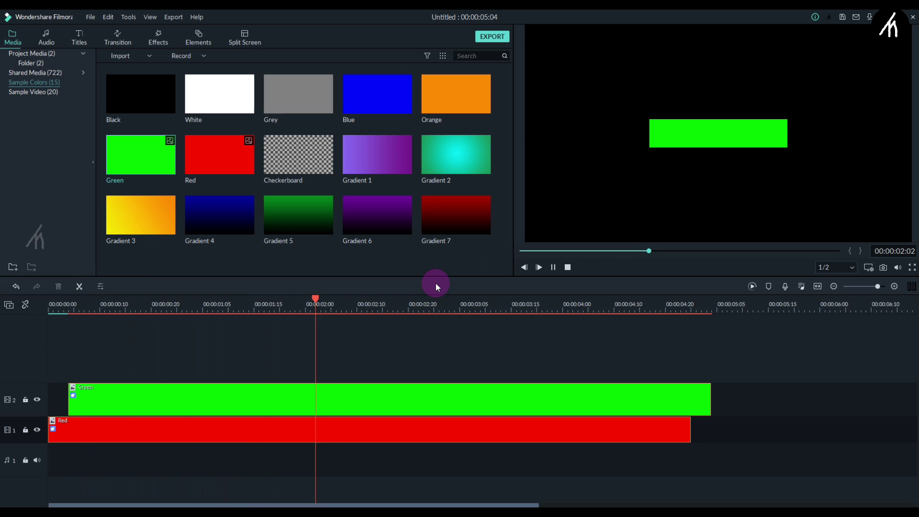
key("space")
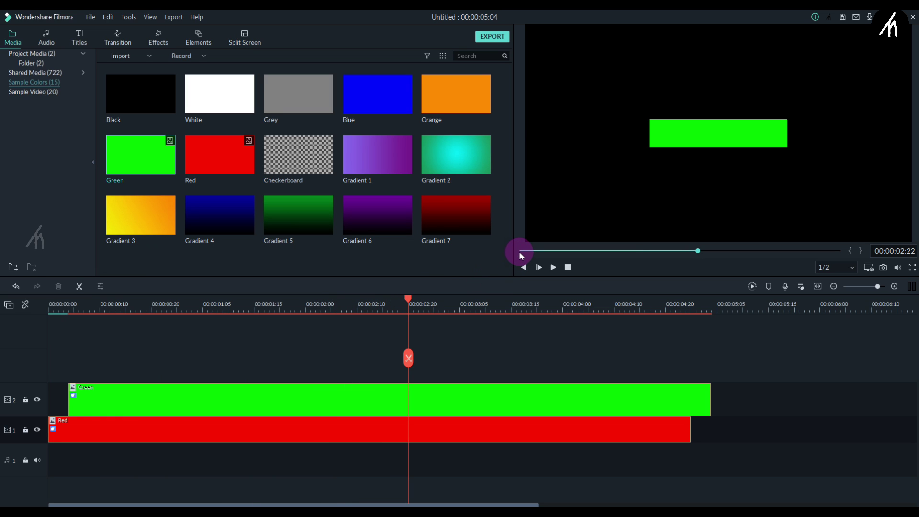
left_click(520, 251)
key("space")
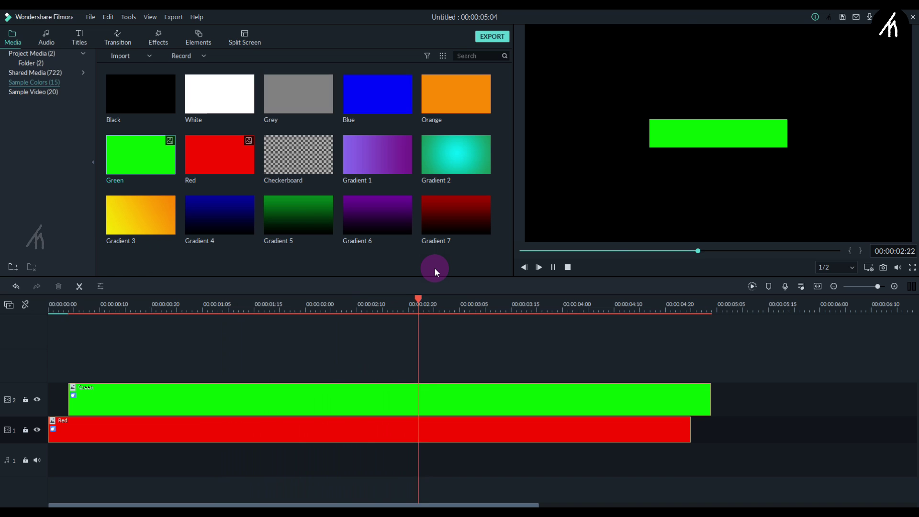
key("space")
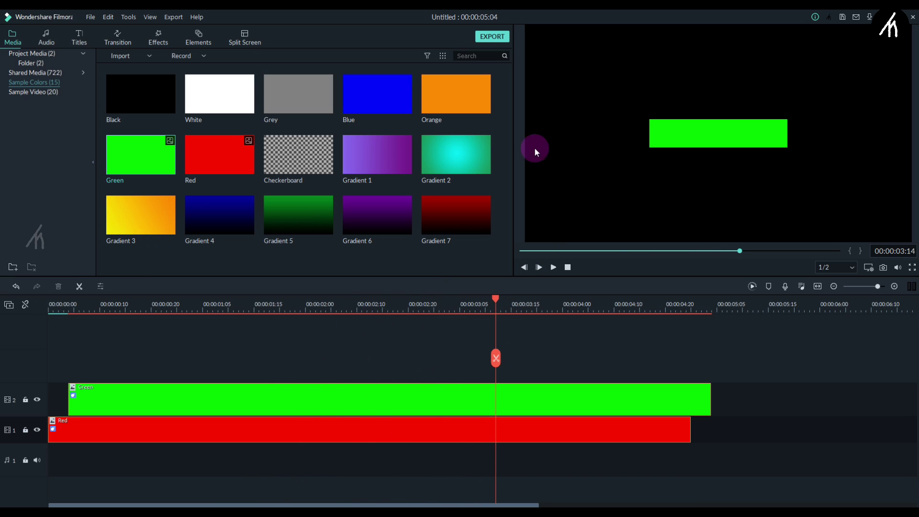
Add Gradient 1 on a third track, starting at 00:00:00:08.
left_click_drag(403, 151, 86, 363)
left_click(60, 304)
key("Right")
key("Right")
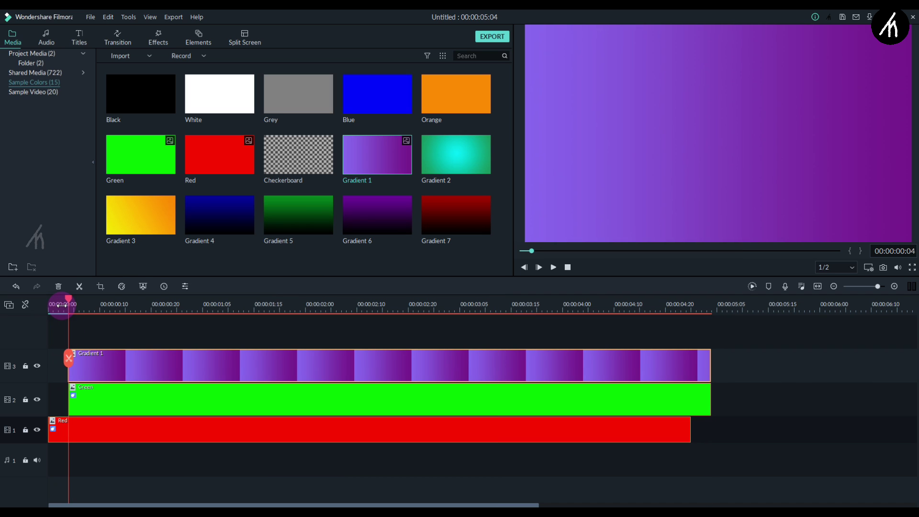
key("Right")
key("Right")
key("Right")
key("Right")
left_click_drag(160, 362, 184, 362)
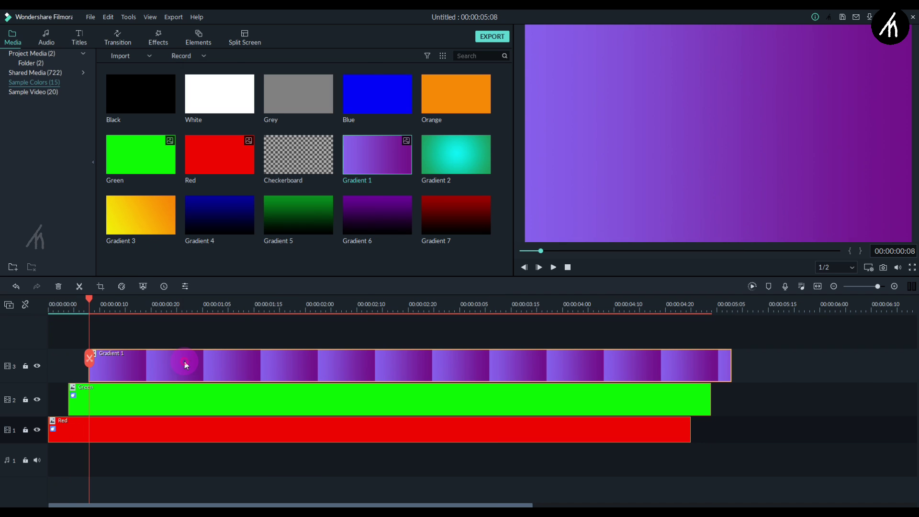
Paste the copied effect onto Gradient 1, preview the three layers, and shorten track 3.
right_click(185, 362)
left_click(211, 307)
left_click(519, 248)
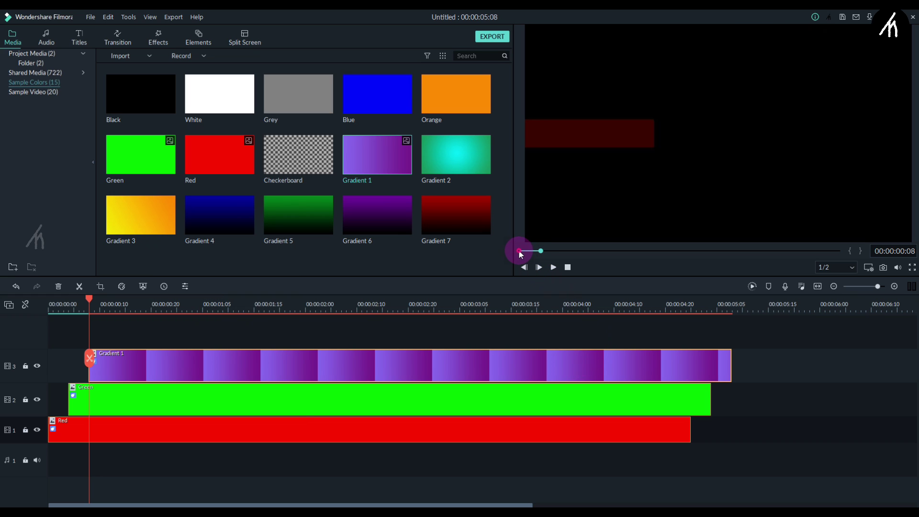
left_click(330, 327)
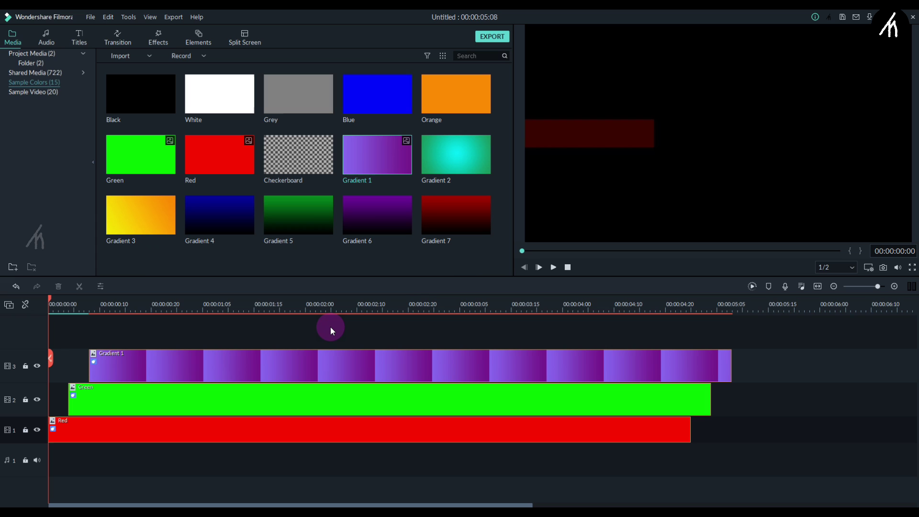
key("space")
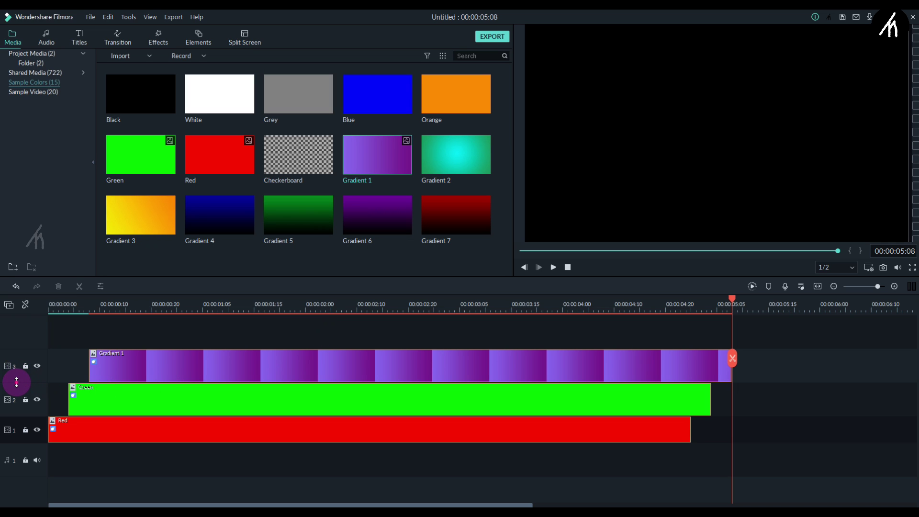
left_click_drag(16, 385, 14, 404)
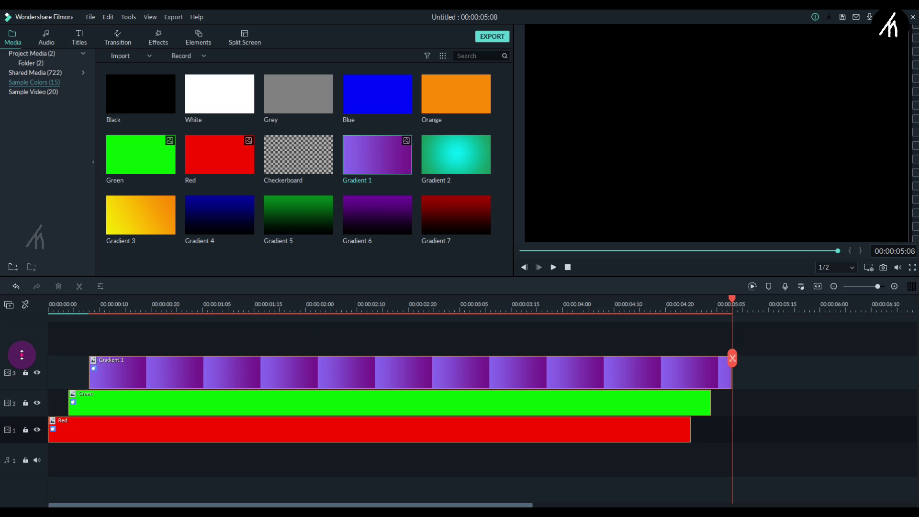
left_click_drag(21, 355, 22, 362)
Drag the Default Title from the Titles category to a new top track at 0:00 and open its settings.
left_click(521, 250)
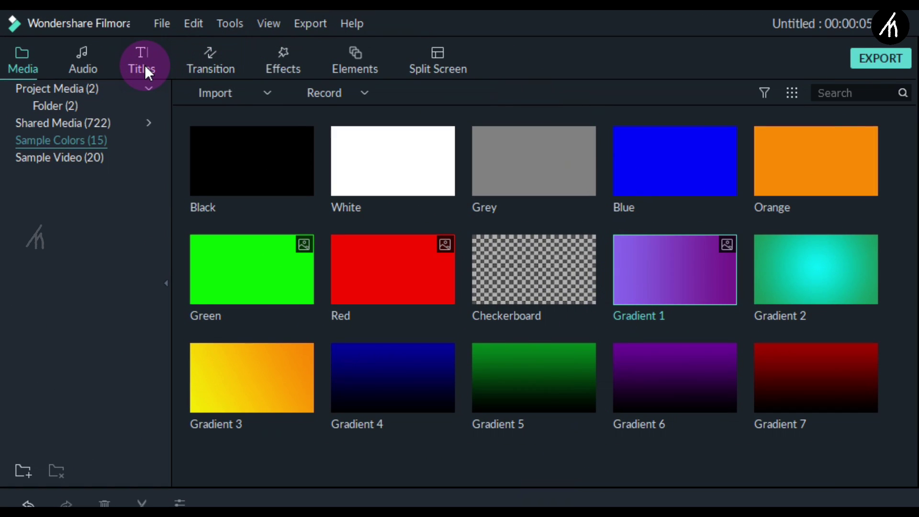
left_click(144, 65)
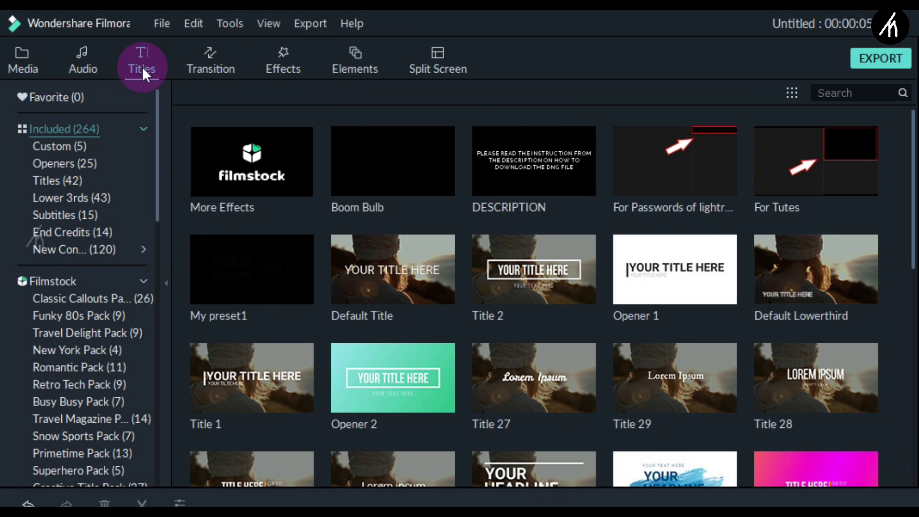
left_click(45, 169)
left_click(53, 181)
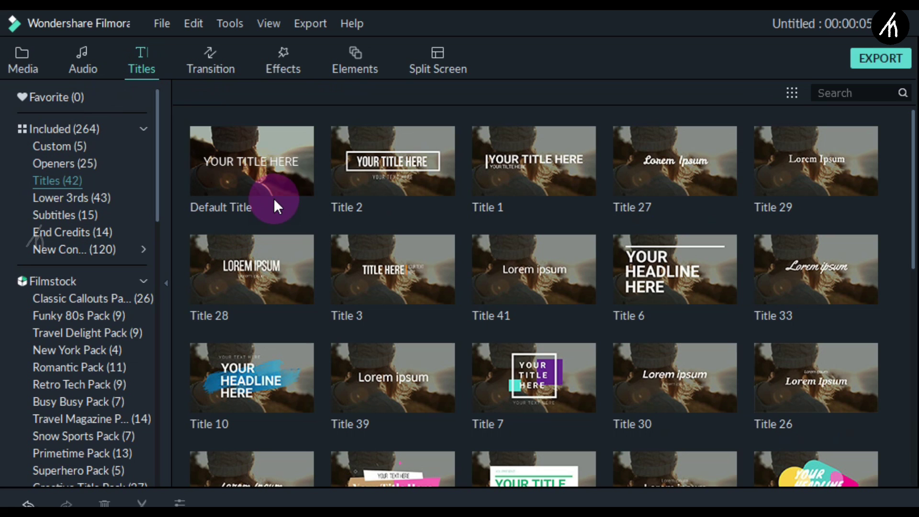
left_click_drag(282, 188, 179, 492)
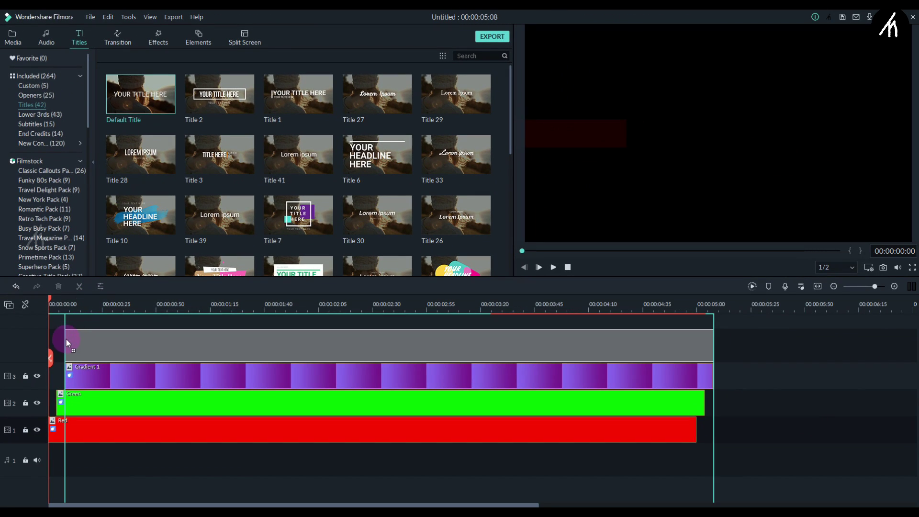
left_click_drag(66, 340, 48, 346)
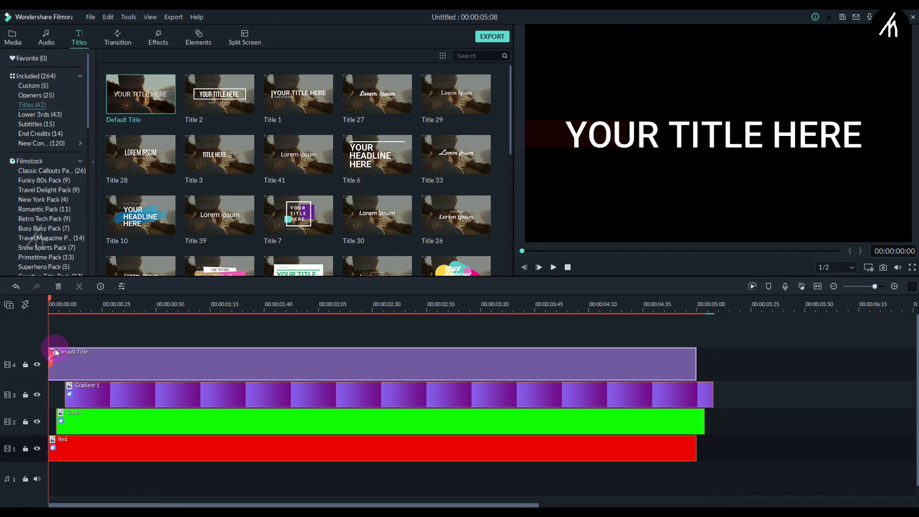
double_click(173, 358)
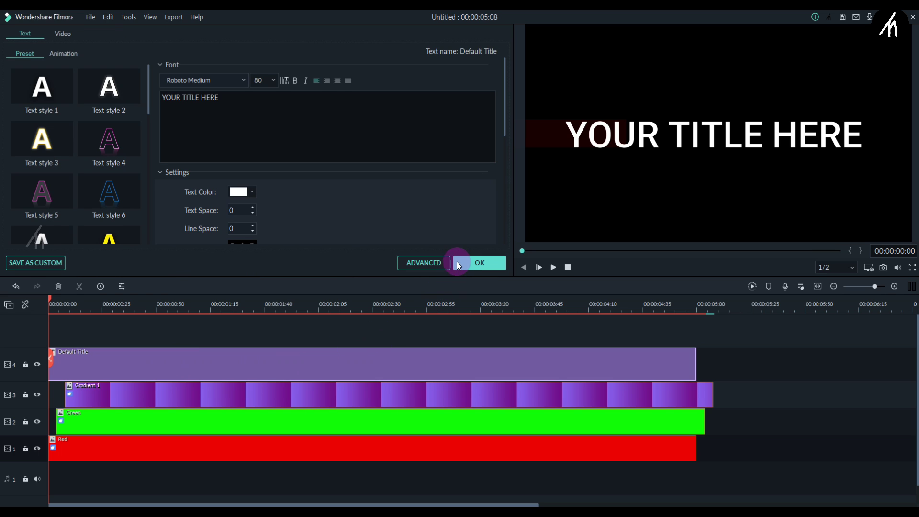
In Advanced Text Edit, change the title text to 'Hello' in the Abril Fatface font.
left_click(423, 262)
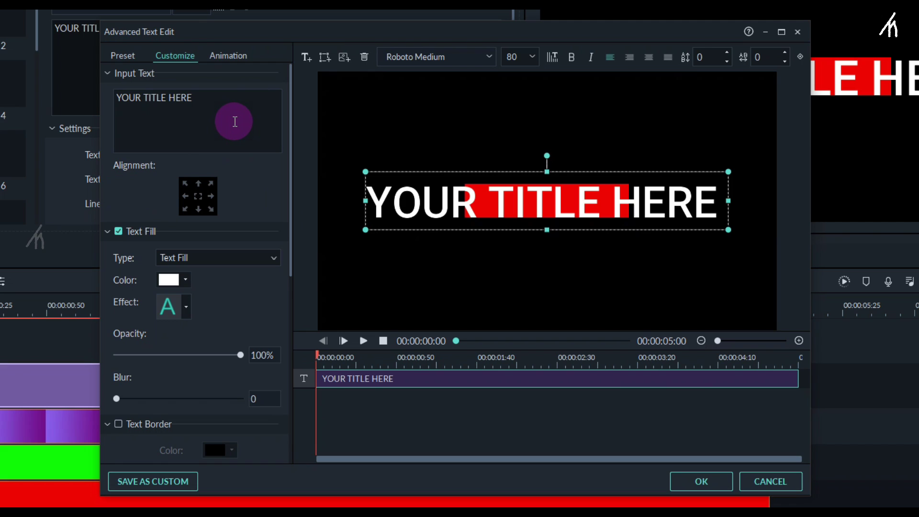
key("ctrl+a")
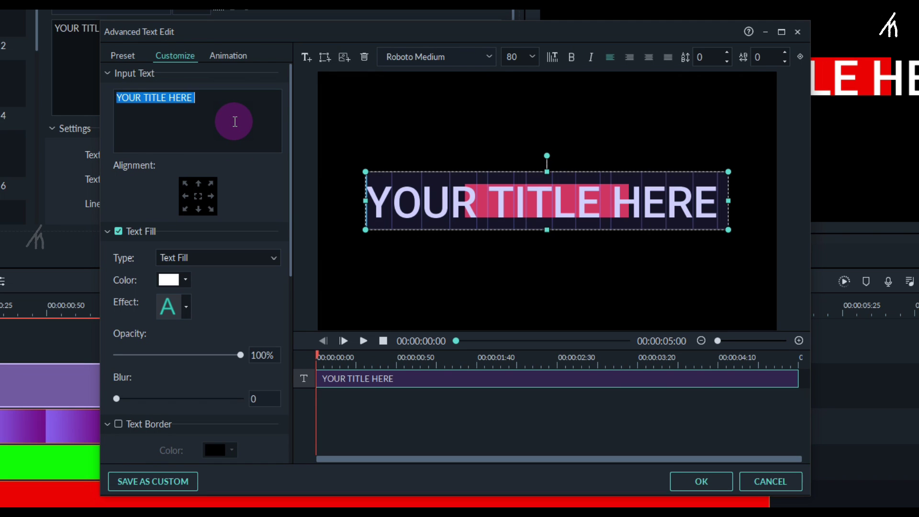
type("Hello")
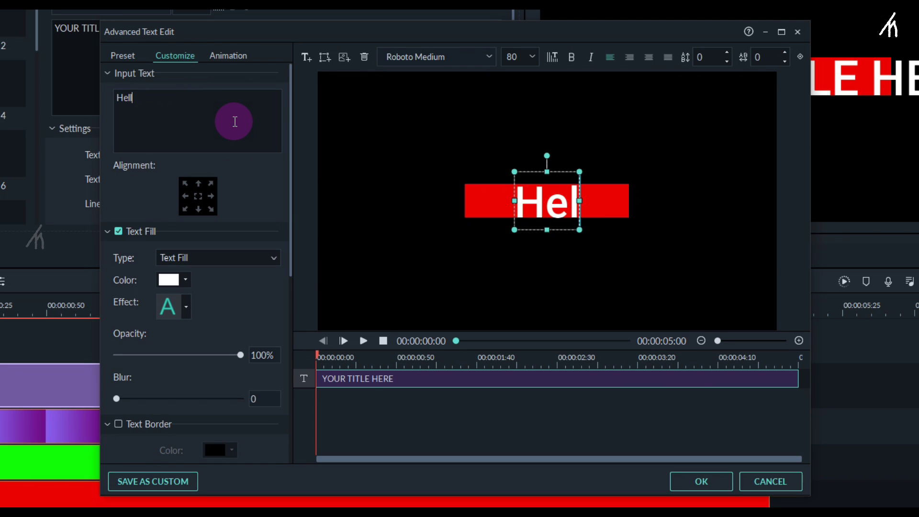
left_click(468, 57)
type("a")
key("Down")
key("Down")
key("Down")
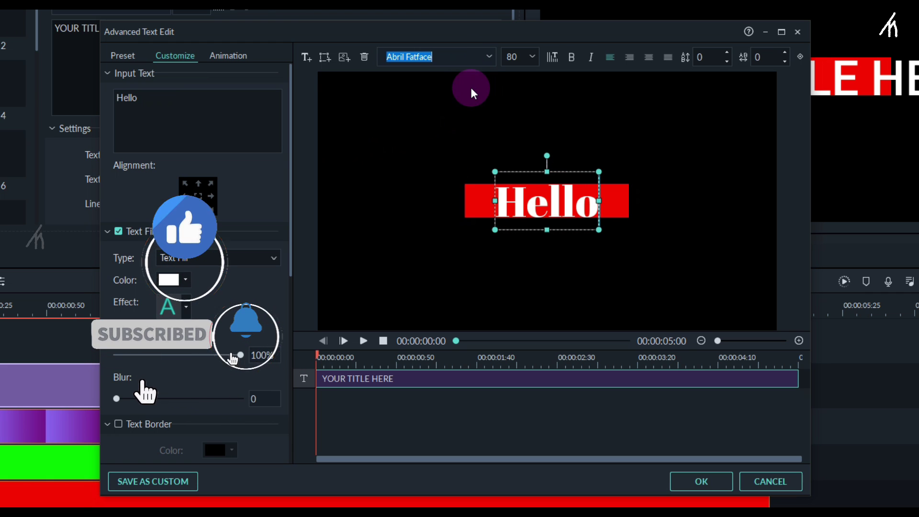
Lower the Hello text's font size to 62 and reselect its text box in the preview.
left_click(579, 459)
left_click(529, 186)
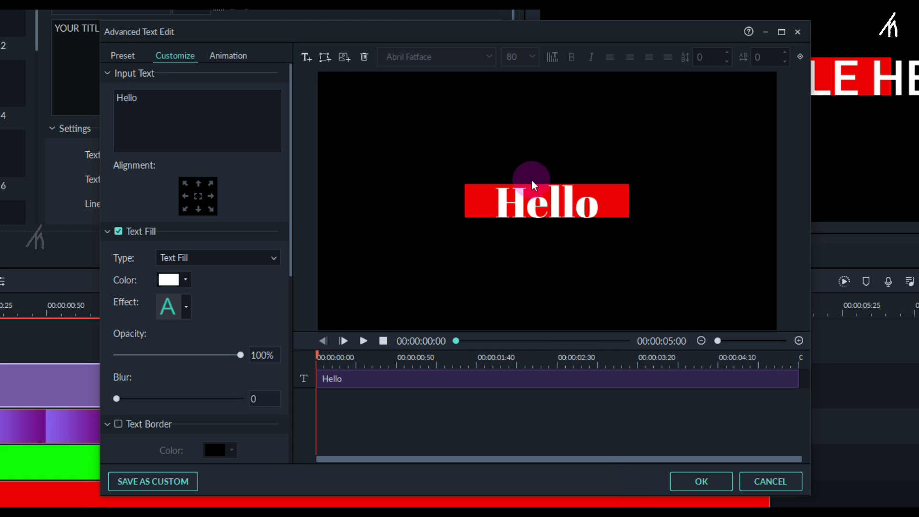
left_click(523, 55)
scroll(522, 51, "down", 3)
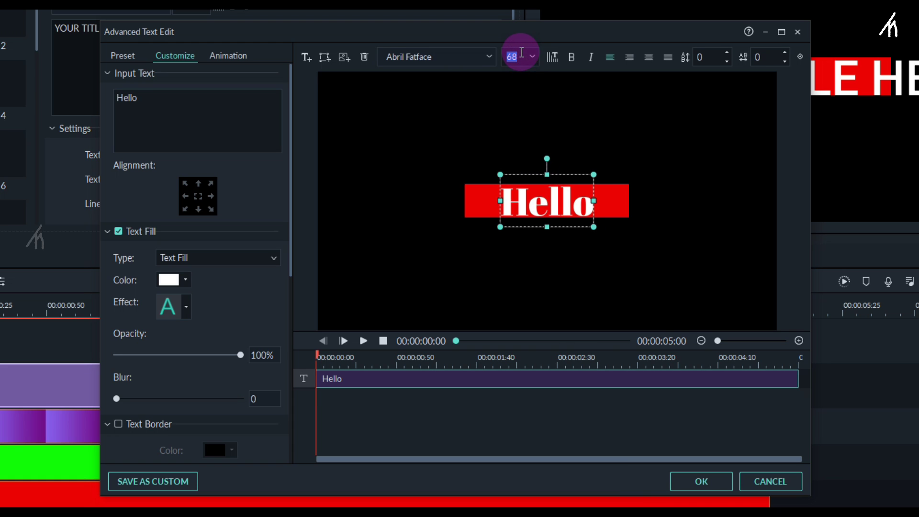
scroll(522, 51, "down", 1)
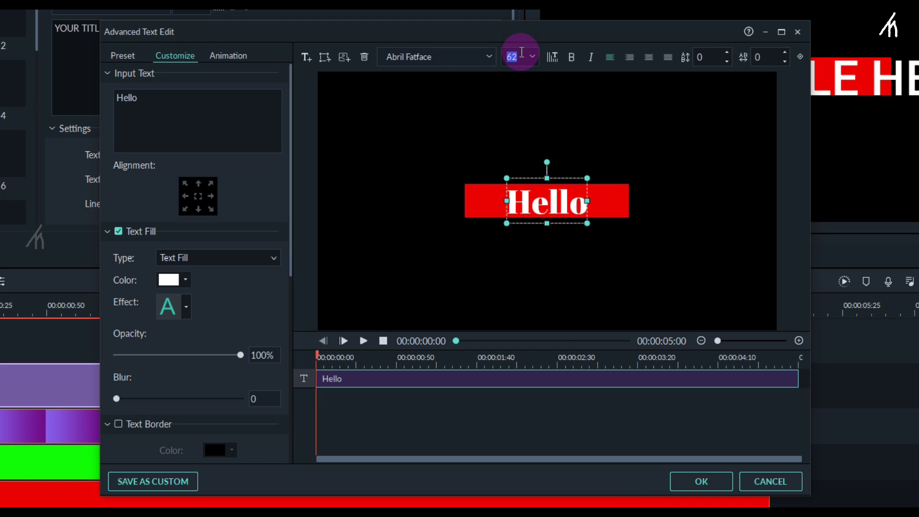
left_click(554, 417)
left_click(549, 197)
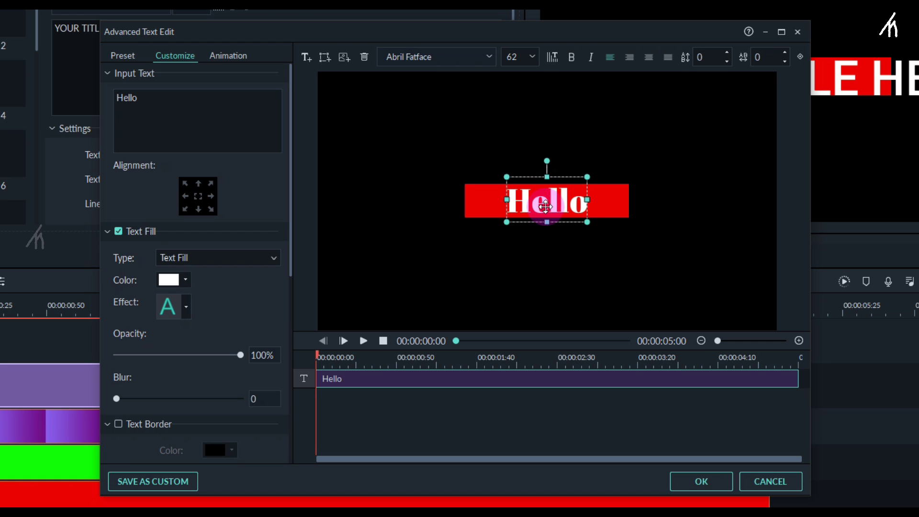
left_click(516, 416)
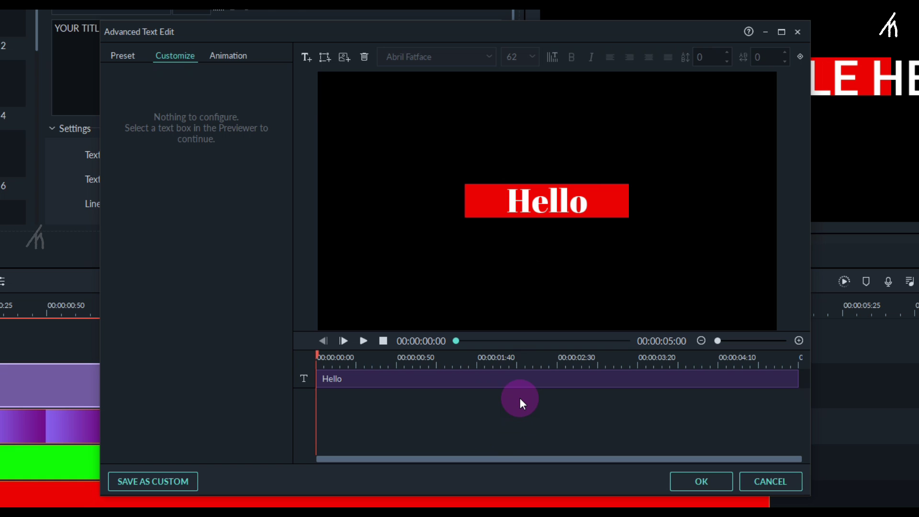
left_click(554, 203)
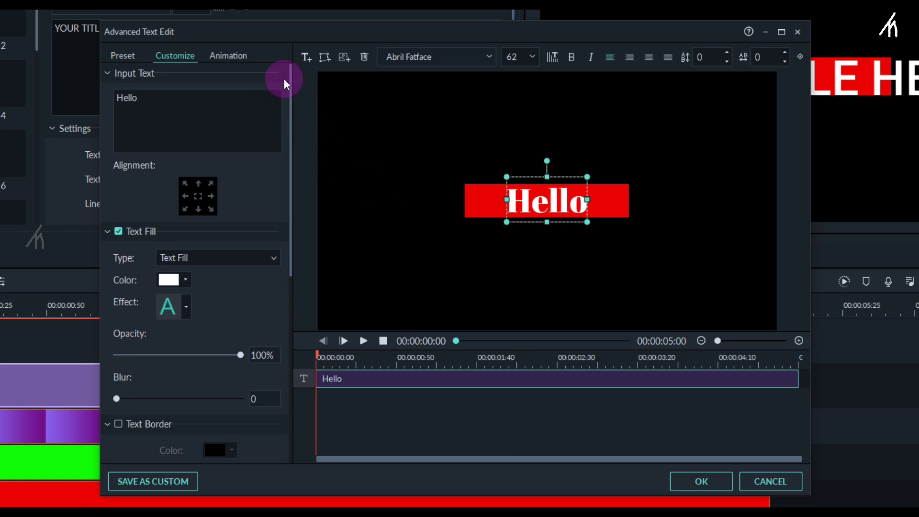
Apply the To the Right 1 animation preset to the Hello text in Advanced Text Edit.
left_click(220, 49)
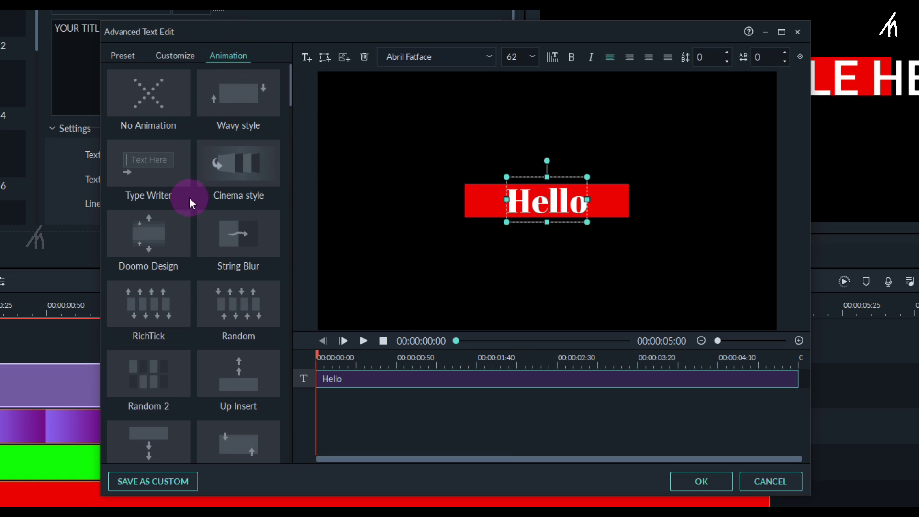
scroll(188, 323, "down", 15)
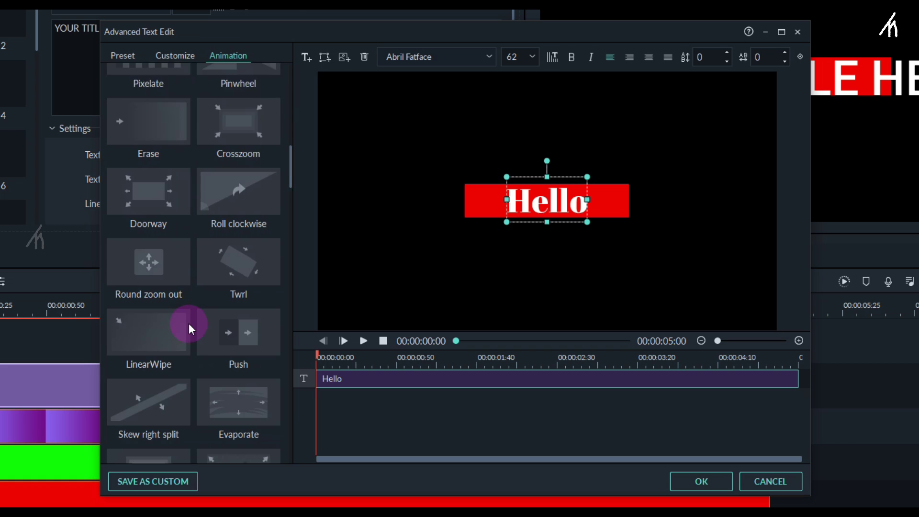
scroll(189, 323, "down", 20)
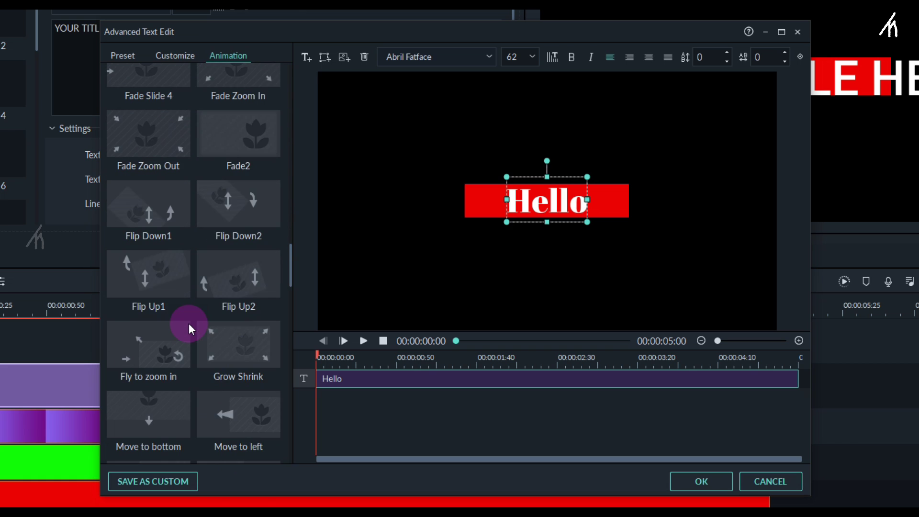
scroll(189, 323, "down", 20)
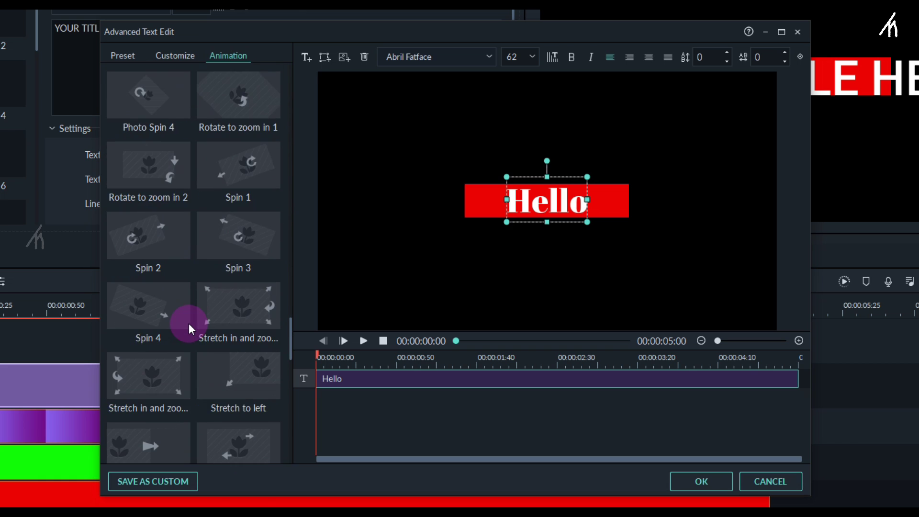
scroll(188, 323, "down", 5)
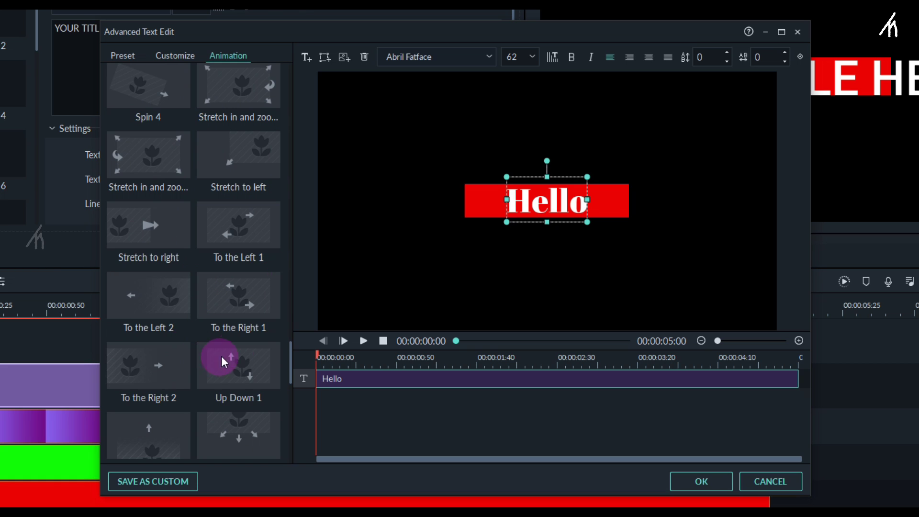
double_click(243, 305)
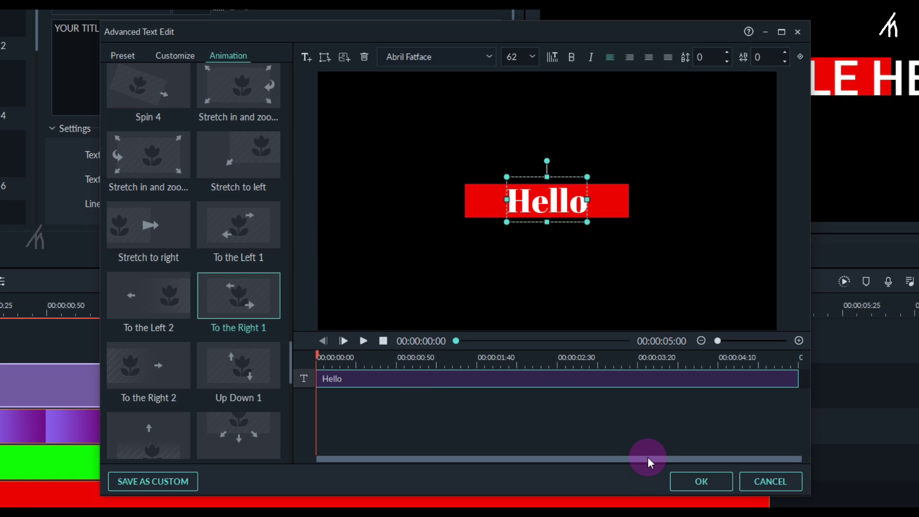
Confirm the title edits with OK, then play the timeline from the start to watch Hello slide right.
left_click(682, 477)
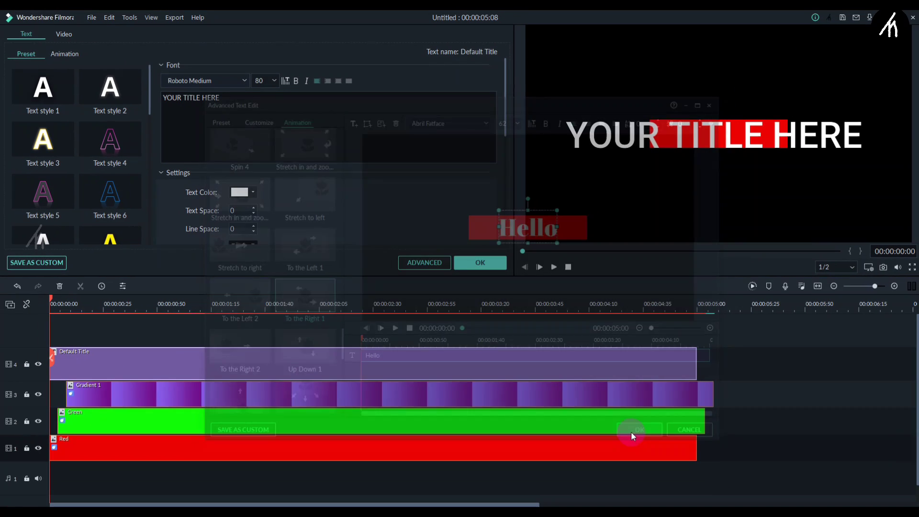
left_click(539, 323)
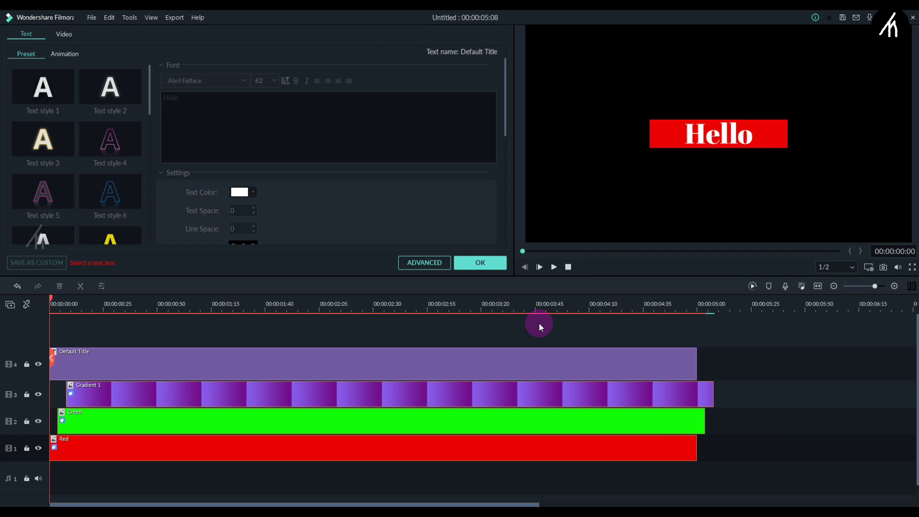
key("space")
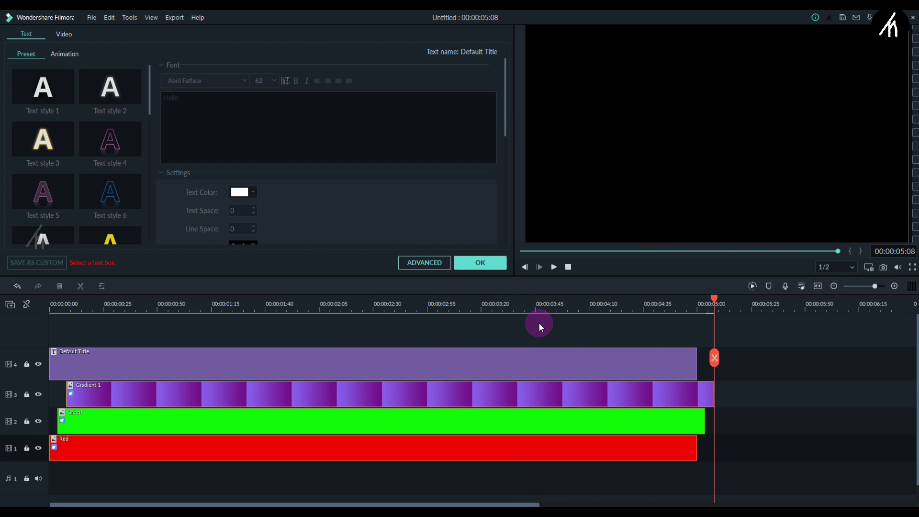
left_click(523, 251)
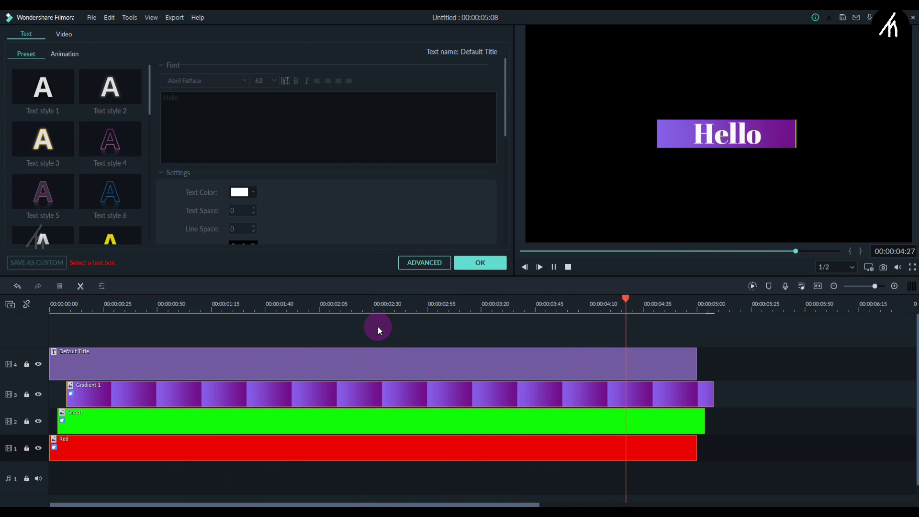
key("space")
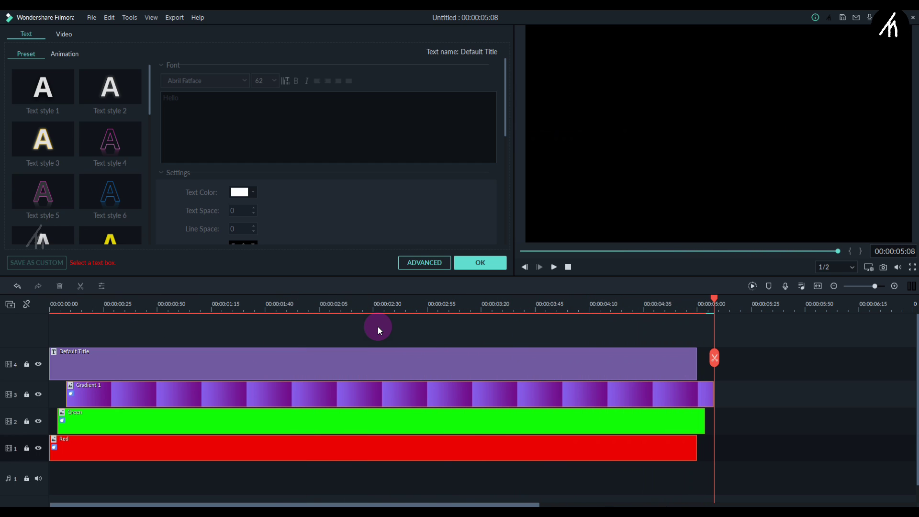
key("space")
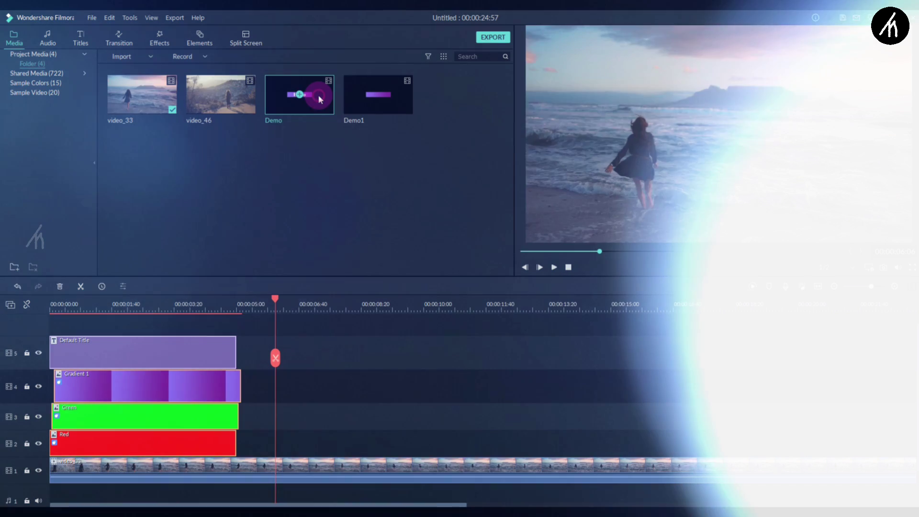
Place the Demo clip on track 2 at the playhead and set its blending mode to Screen.
left_click_drag(319, 99, 282, 438)
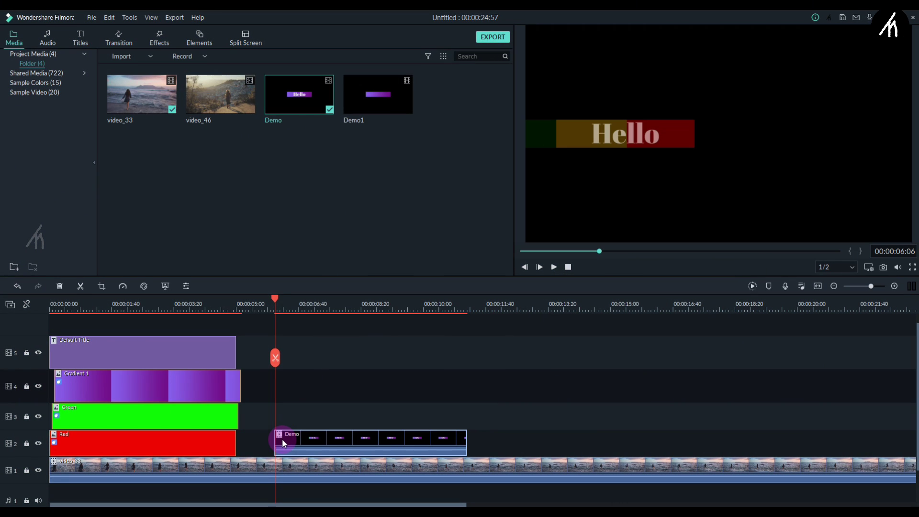
double_click(350, 434)
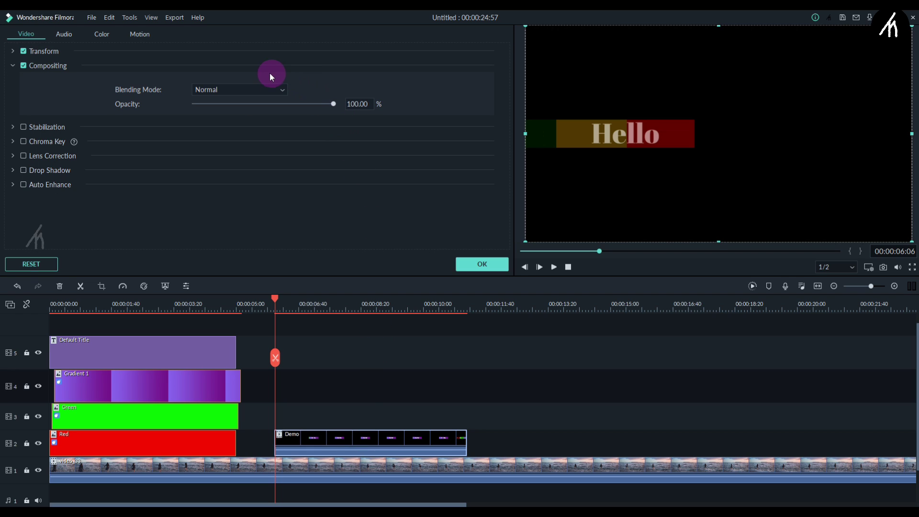
left_click(231, 90)
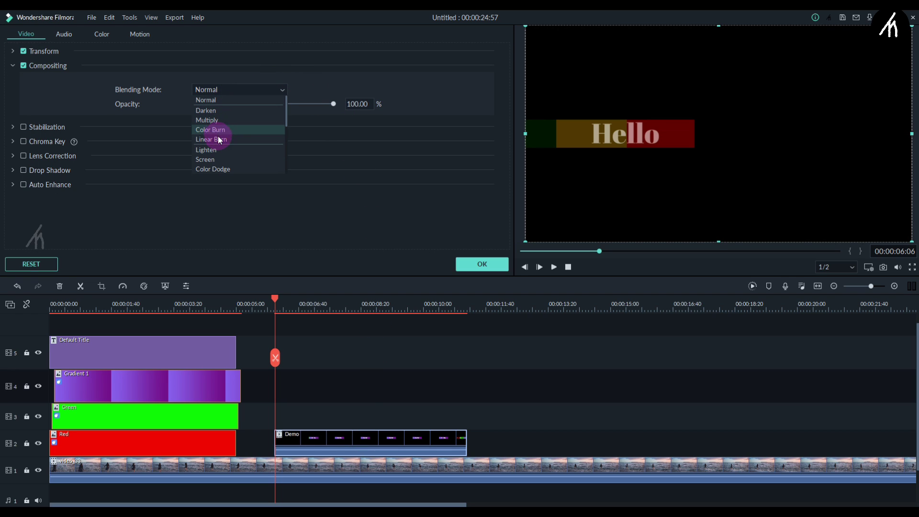
left_click(214, 163)
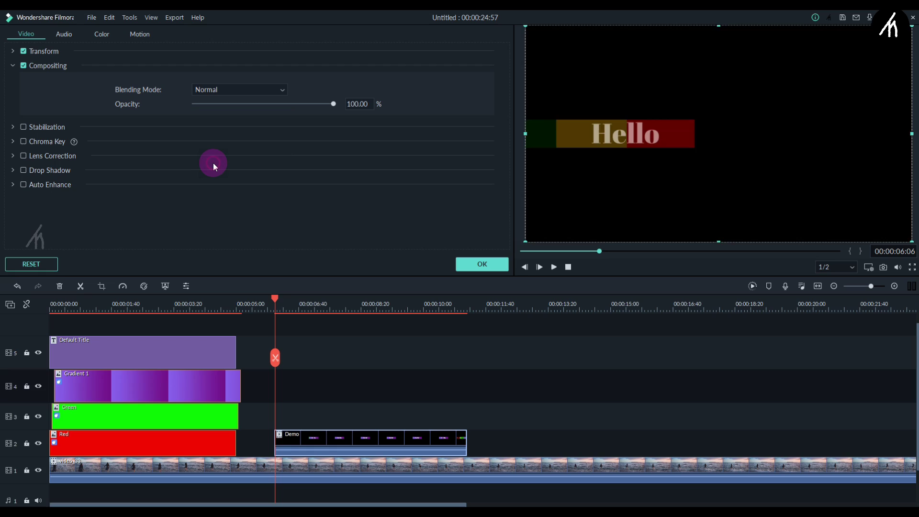
left_click(476, 266)
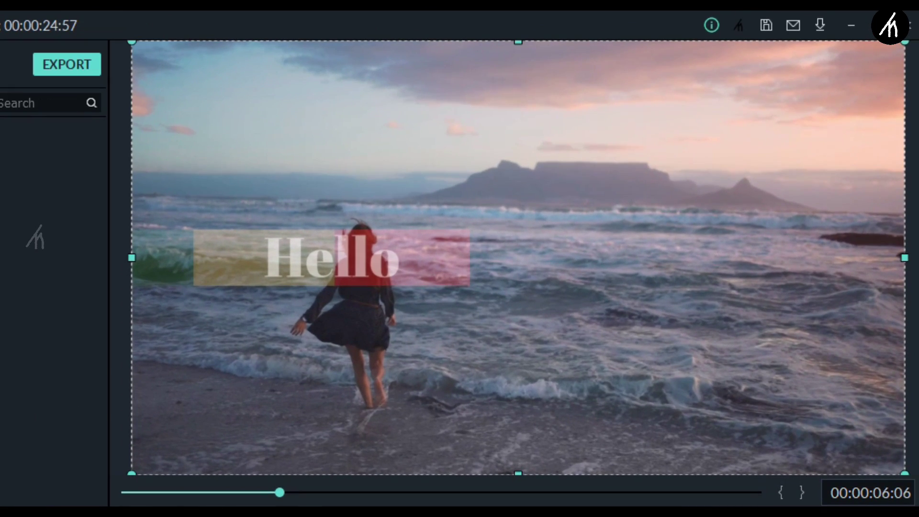
Play the timeline to watch the Hello title blended over the beach footage.
key("space")
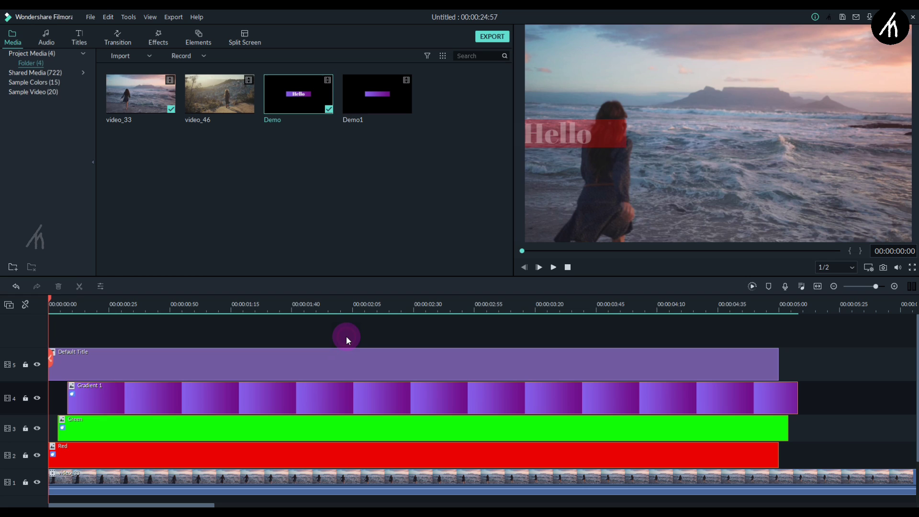
Move the Default Title clip up one track and show the Background Blur filters in Effects.
left_click(295, 373)
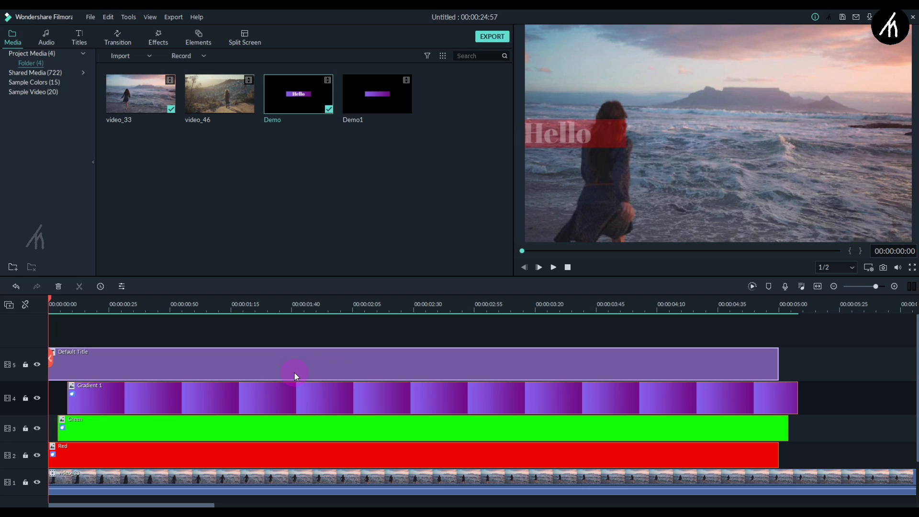
left_click_drag(292, 366, 290, 338)
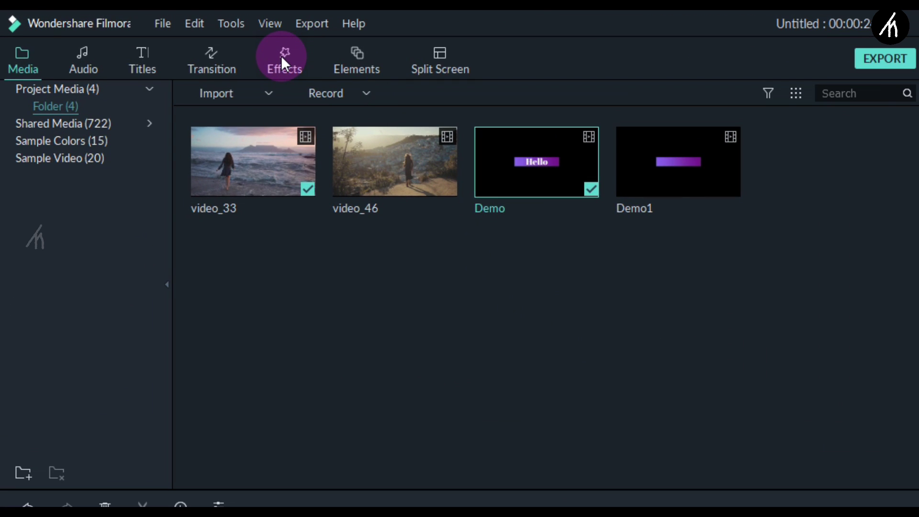
left_click(280, 55)
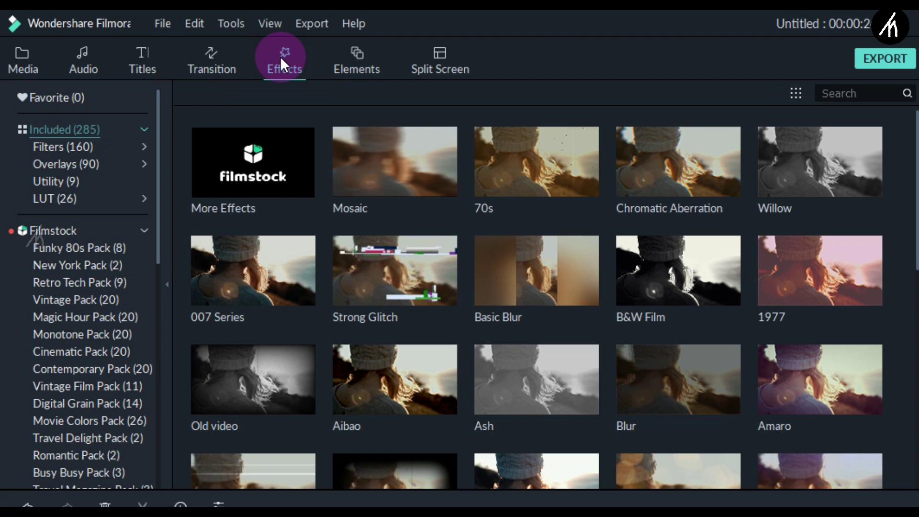
left_click(79, 147)
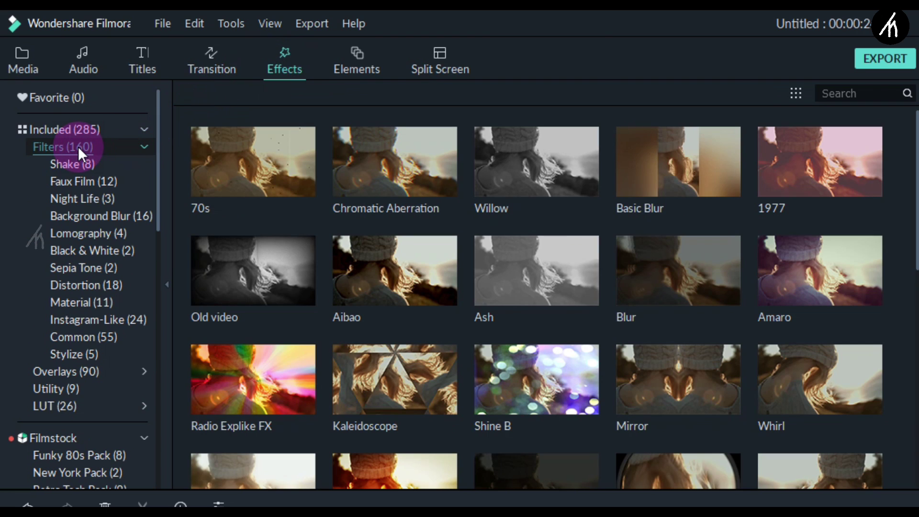
left_click(80, 215)
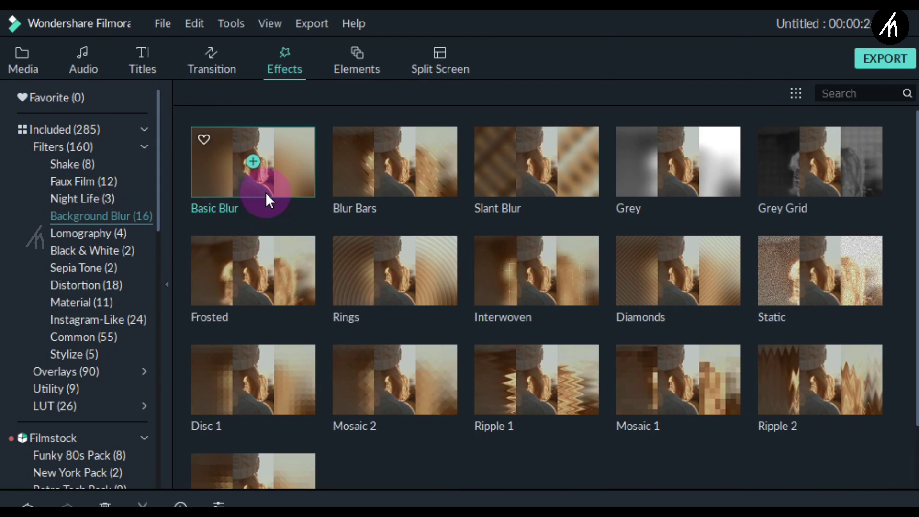
Add the Basic Blur filter on track 5 and extend it to the end of the track.
left_click_drag(304, 162, 47, 377)
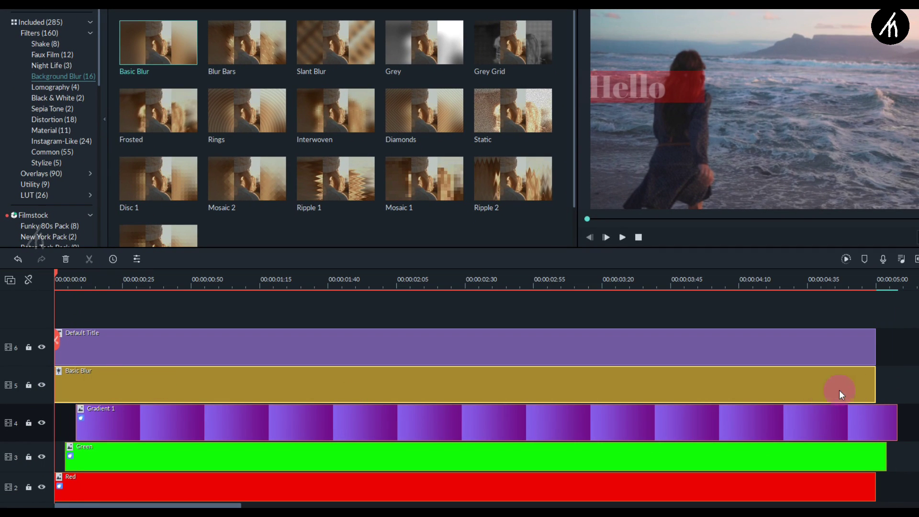
left_click_drag(876, 385, 897, 385)
left_click_drag(451, 281, 308, 279)
Move the Default Title to a new top track and the beach video up to track 6.
left_click_drag(432, 343, 423, 306)
scroll(506, 389, "down", 3)
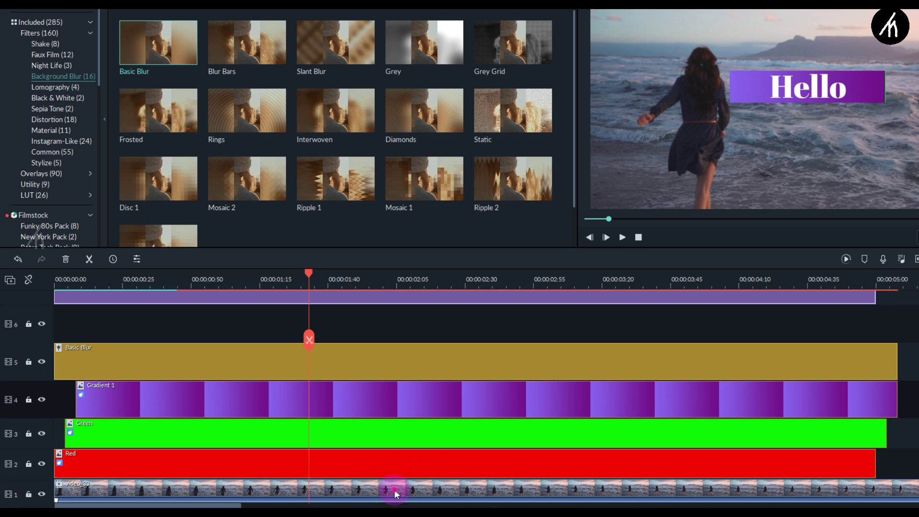
left_click(394, 489)
left_click_drag(394, 488, 385, 320)
scroll(218, 392, "up", 2)
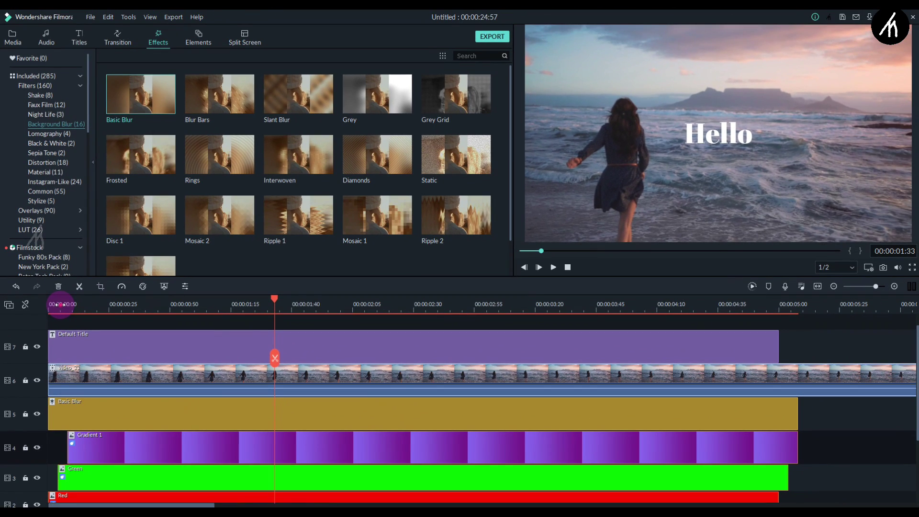
Play the timeline from the start to check the stacked layers.
left_click(57, 305)
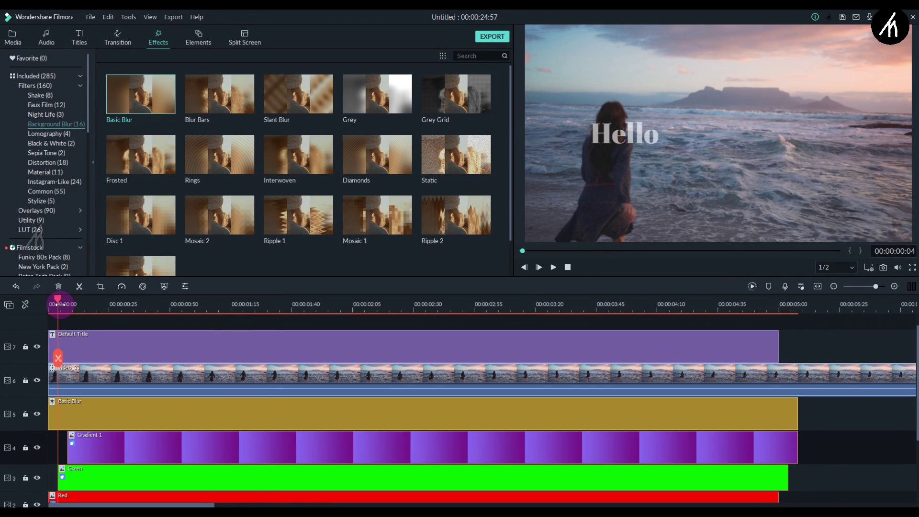
key("space")
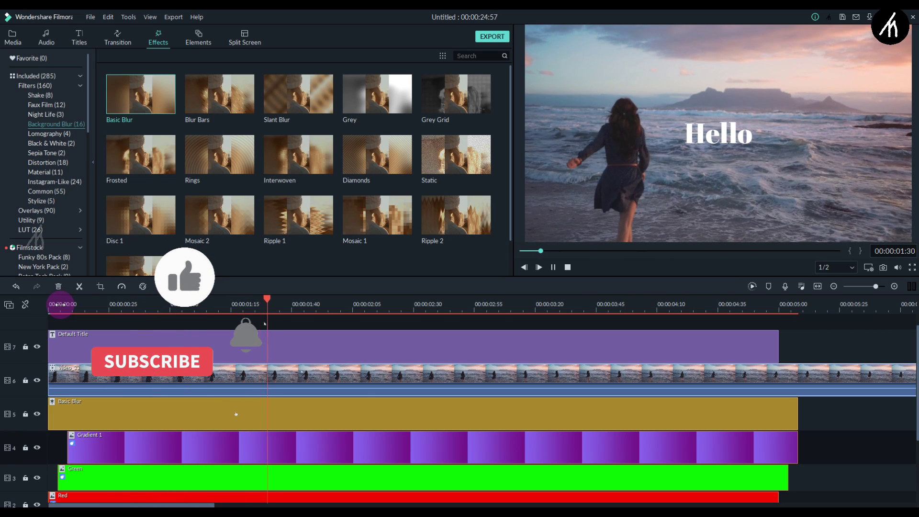
key("space")
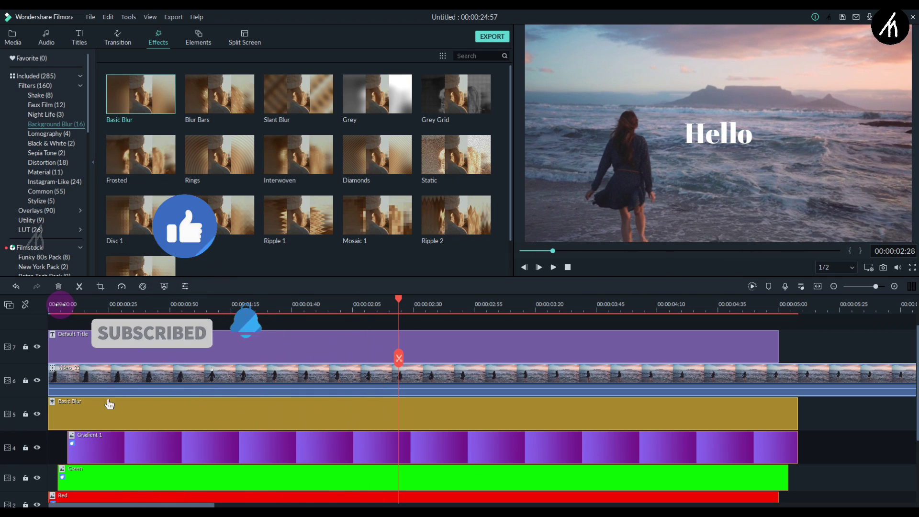
Set the beach video's blending mode to Overlay and play the preview.
double_click(242, 371)
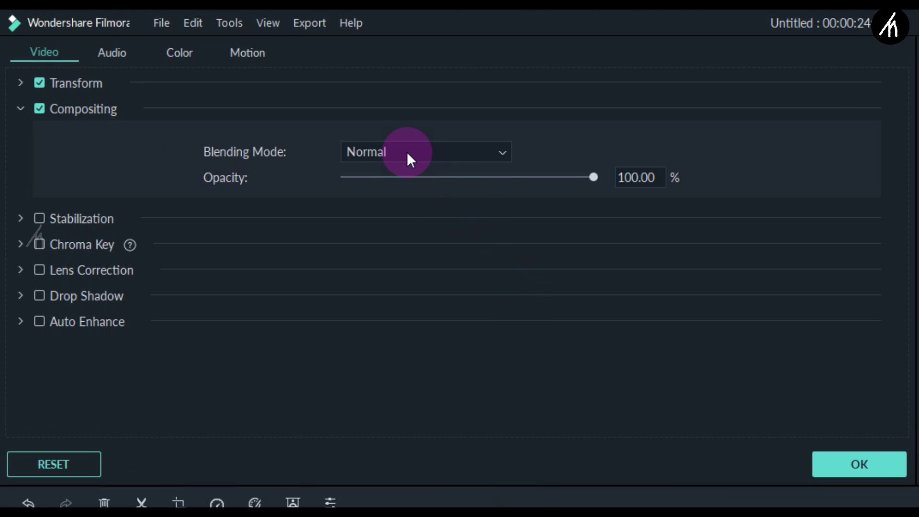
left_click(406, 151)
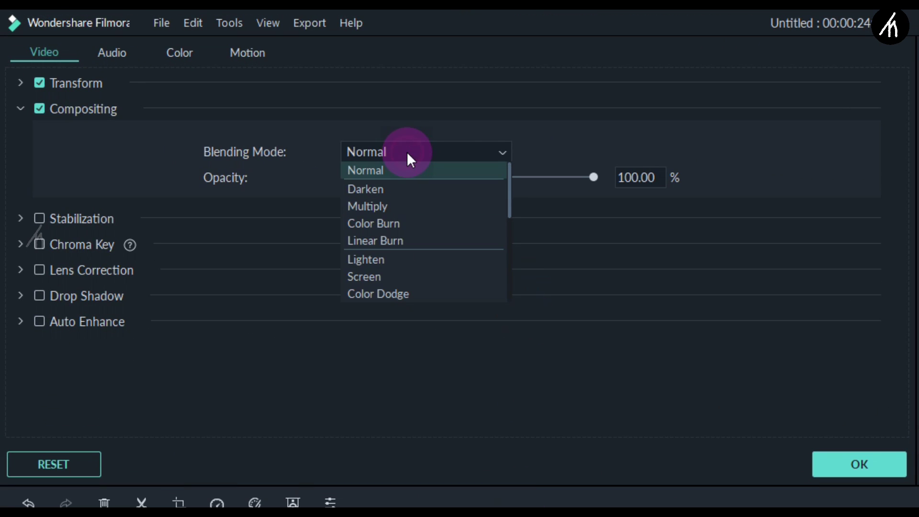
scroll(422, 292, "down", 5)
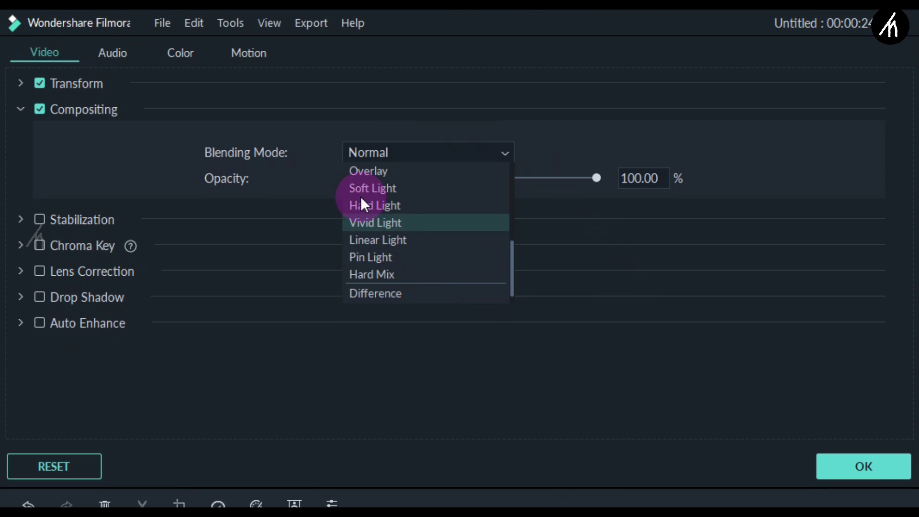
left_click(374, 169)
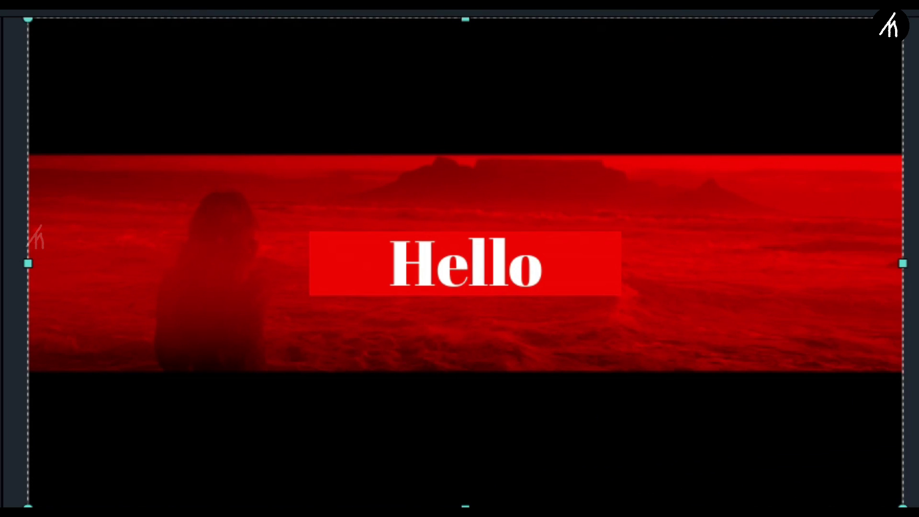
key("space")
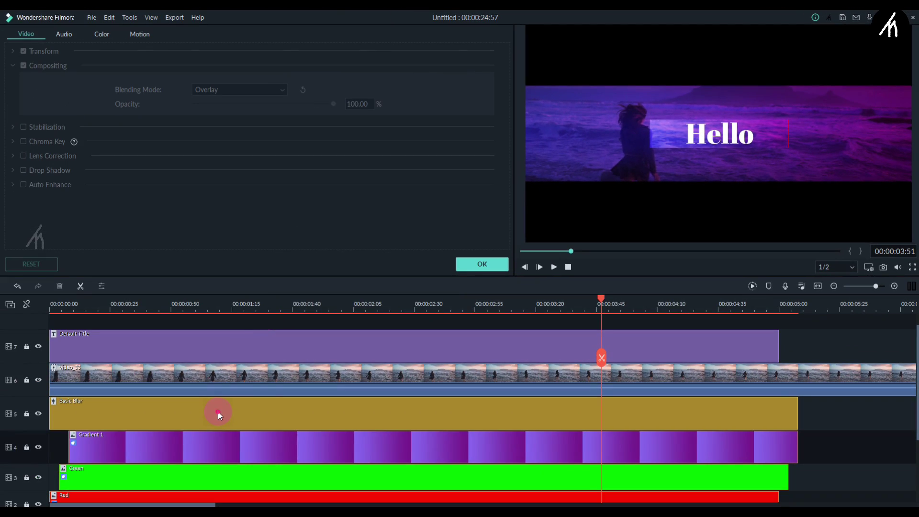
Give Basic Blur a Source Width of 0.80 and Background Luminance of 175, then replay from the start.
double_click(217, 411)
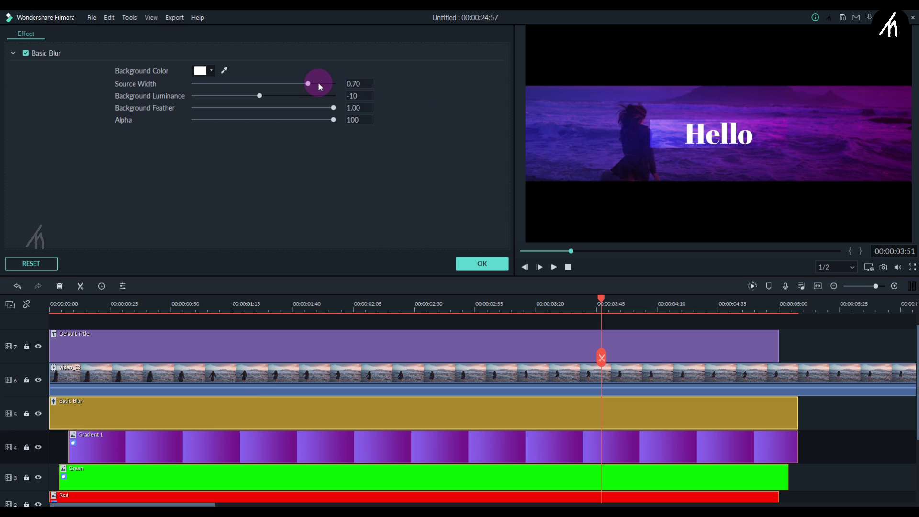
left_click_drag(311, 82, 334, 95)
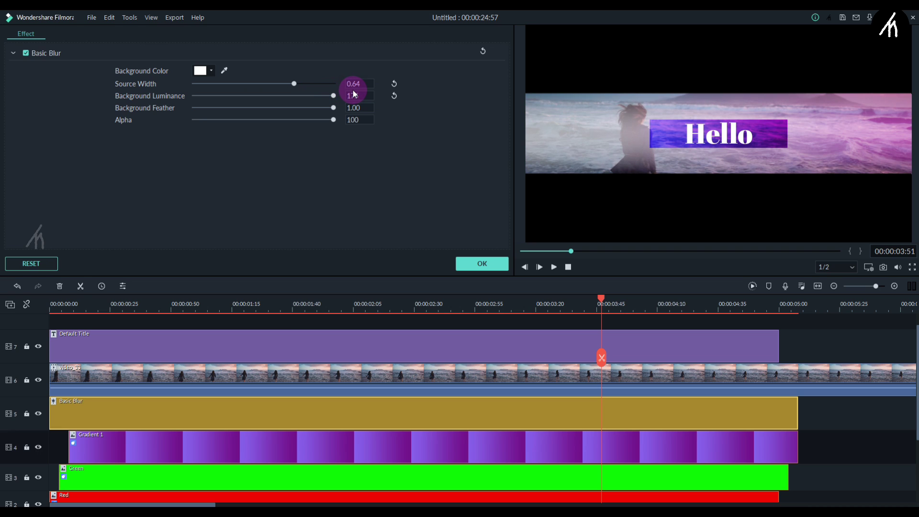
left_click_drag(310, 84, 360, 84)
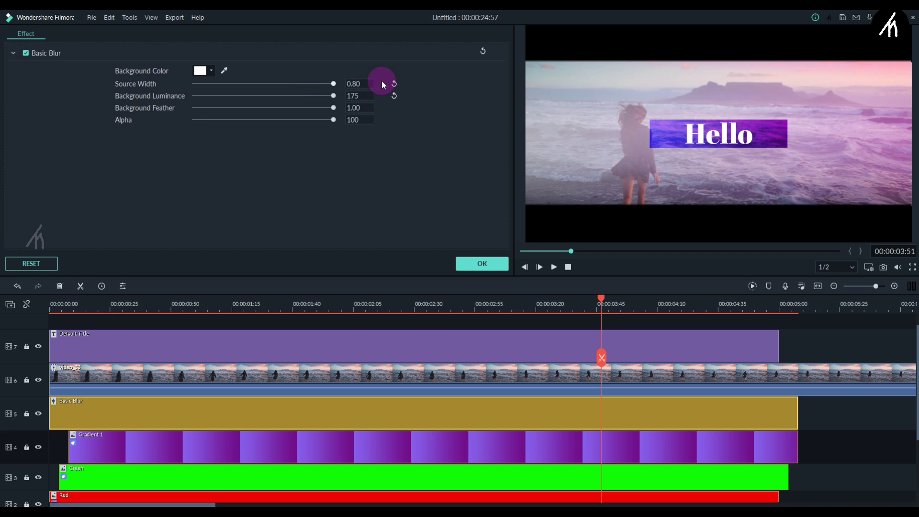
left_click(61, 304)
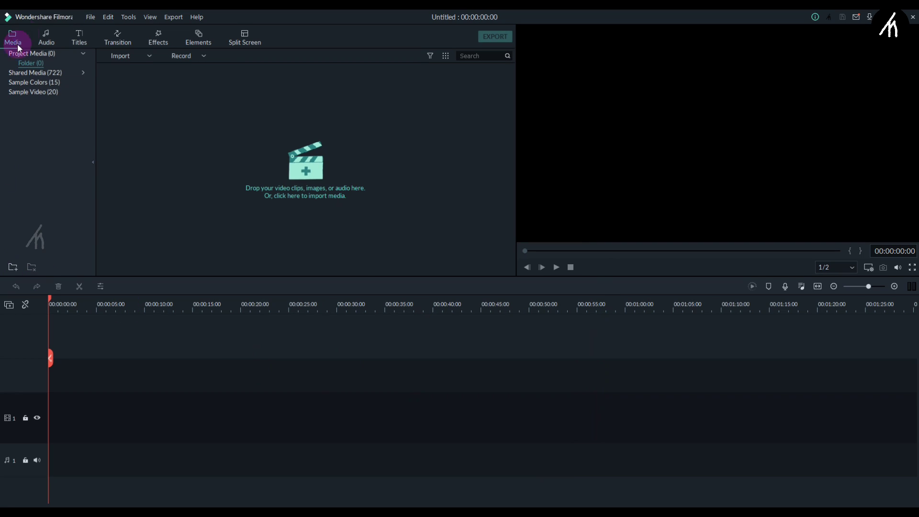
Drag the Default Title from Titles (42) onto track 1 and open its text settings.
left_click(80, 36)
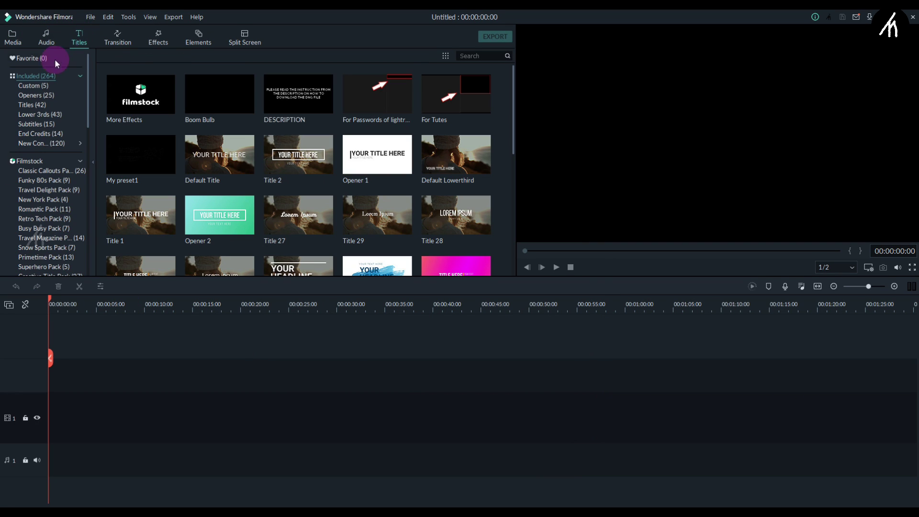
left_click(33, 106)
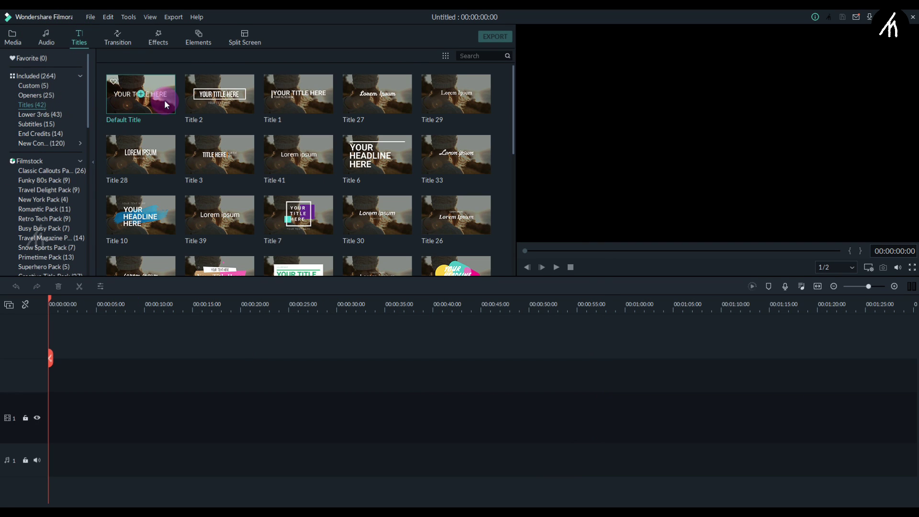
left_click_drag(165, 100, 53, 420)
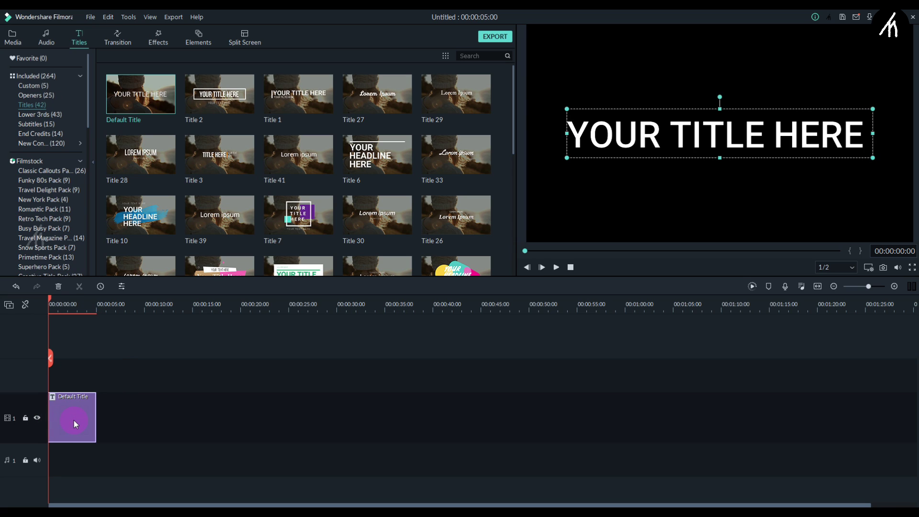
double_click(74, 420)
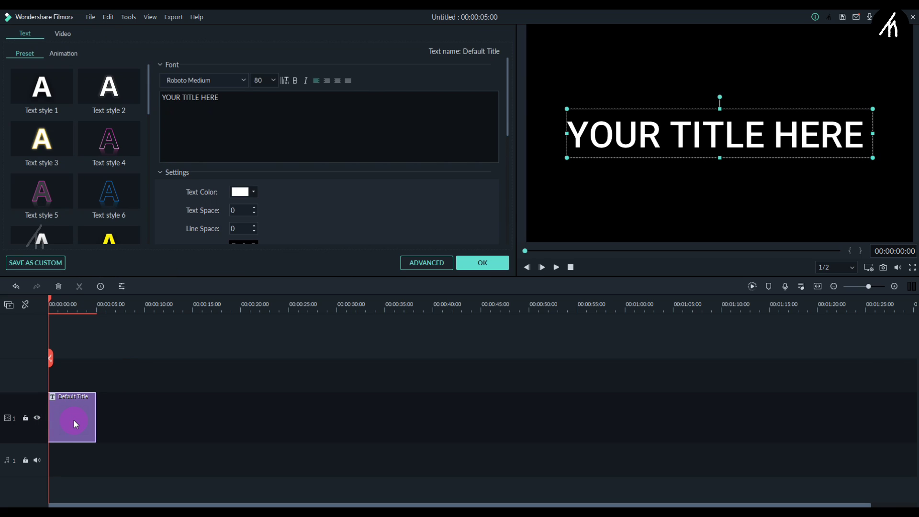
In Advanced Text Edit, replace the title text with the social media handle in AbrilFatface-Regular.
left_click(423, 266)
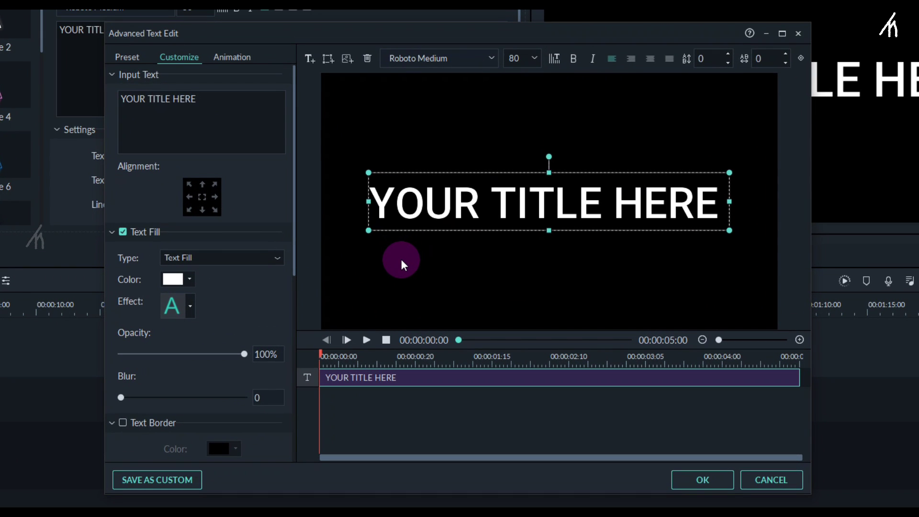
key("ctrl+a")
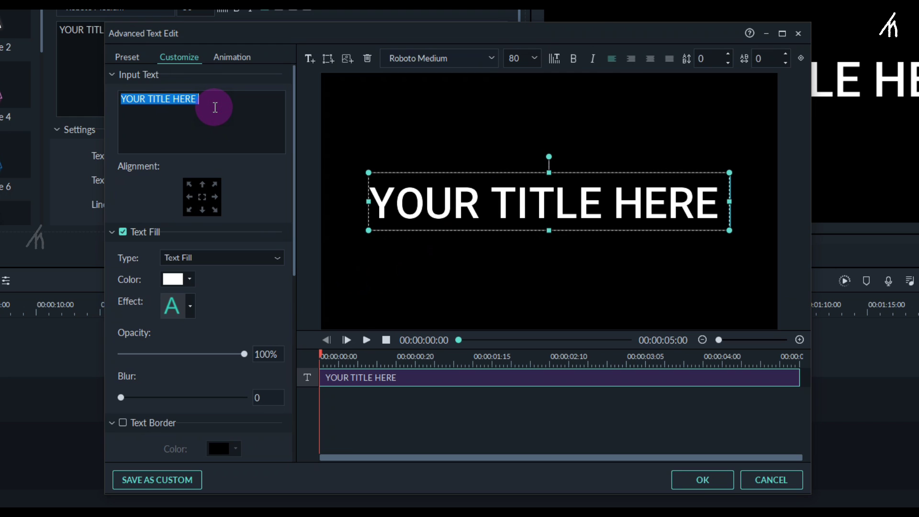
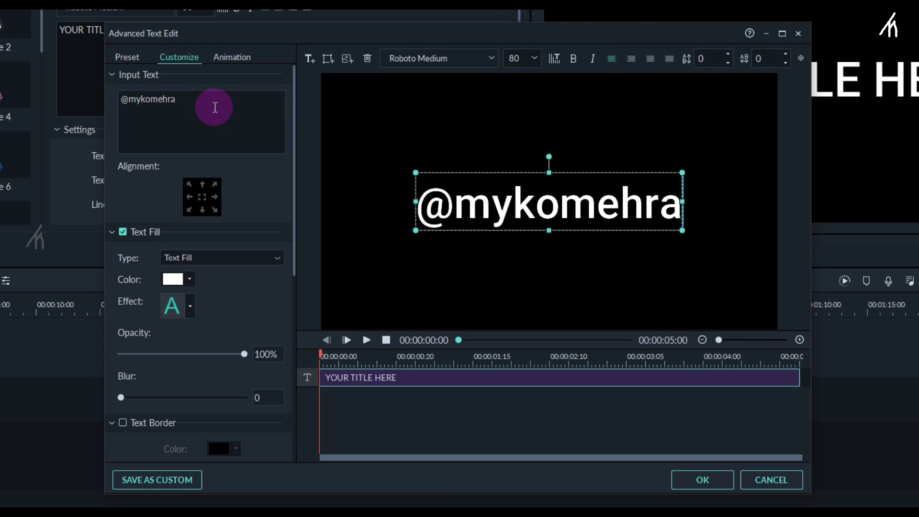
left_click(468, 64)
type("aslonPro-BoldItalic")
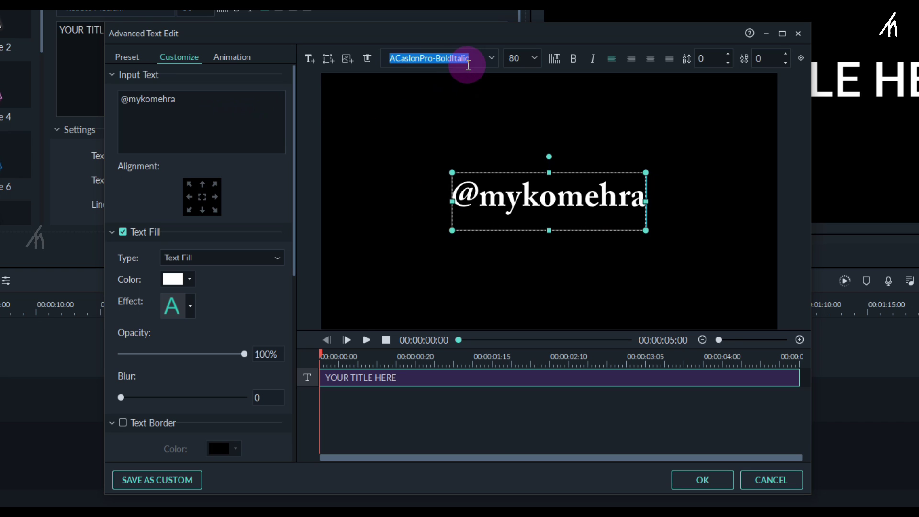
key("Down")
key("Down")
key("Down")
key("Down")
key("Down")
key("Down")
key("Down")
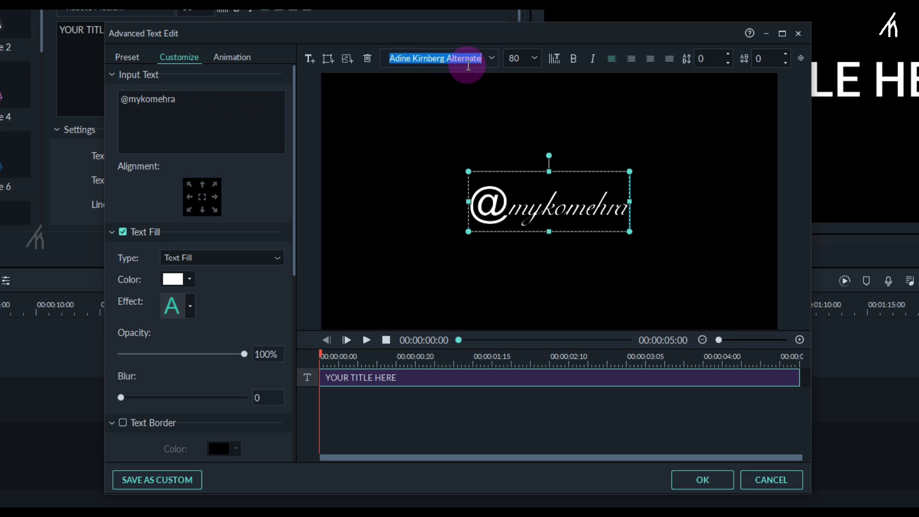
key("Up")
Set the font size to 28 and move the handle text to the lower-left of the frame.
left_click(513, 56)
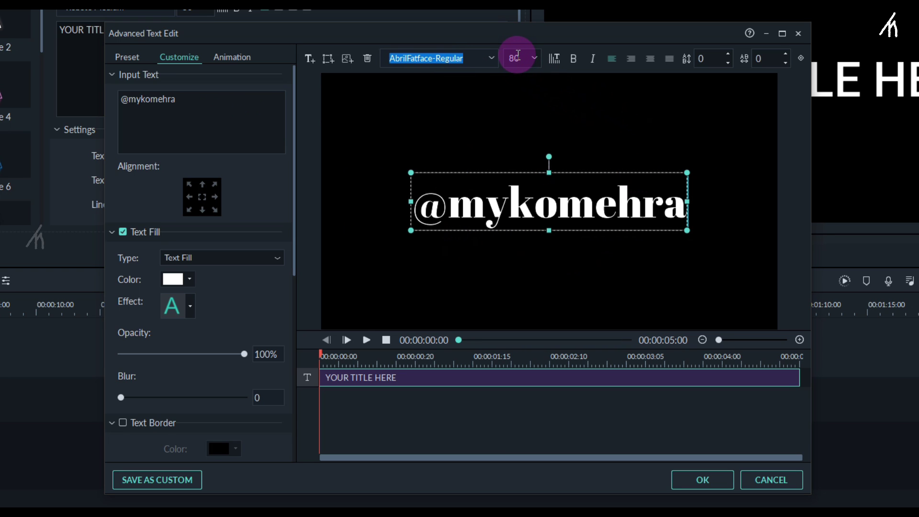
type("68")
key("Return")
key("Down")
key("Down")
key("Down")
key("Down")
key("Down")
key("Down")
key("Down")
key("Down")
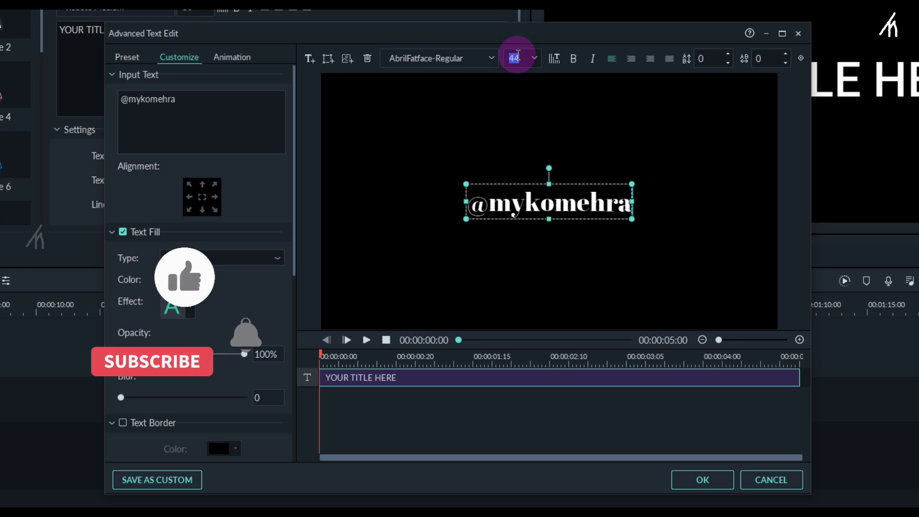
key("Down")
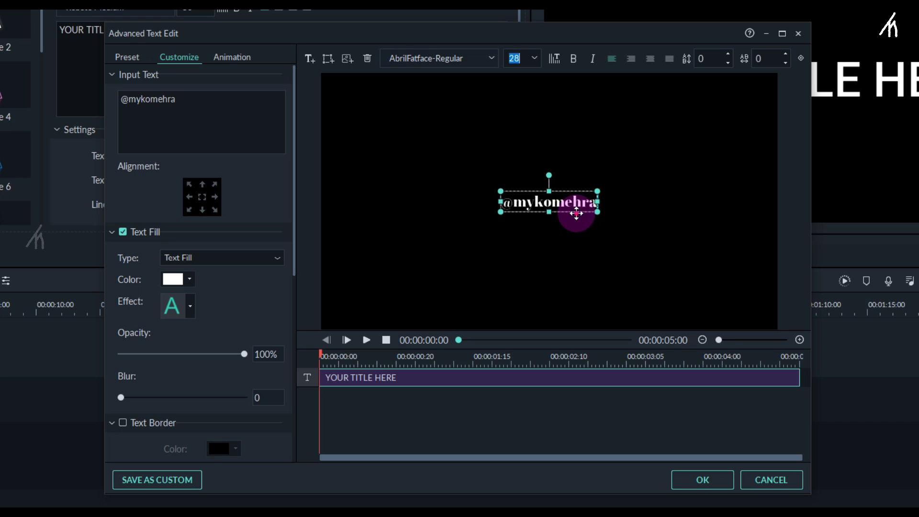
left_click_drag(576, 214, 443, 316)
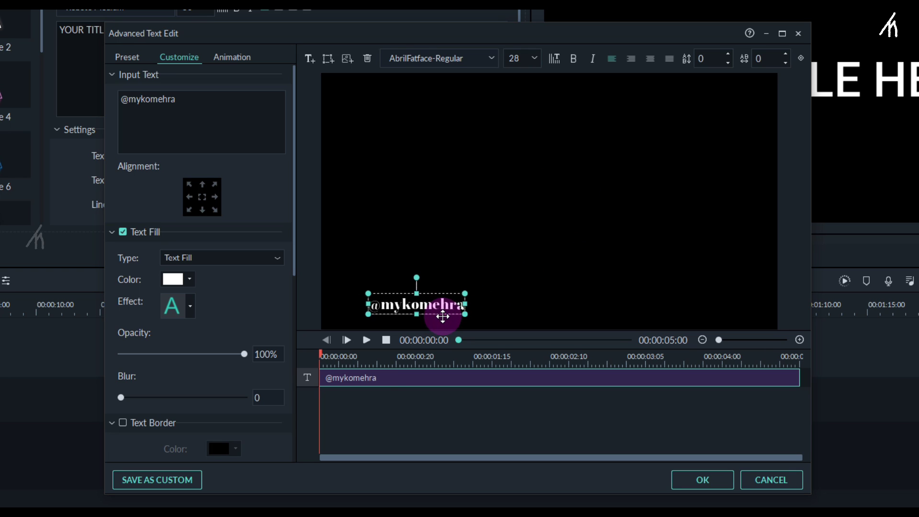
left_click(437, 397)
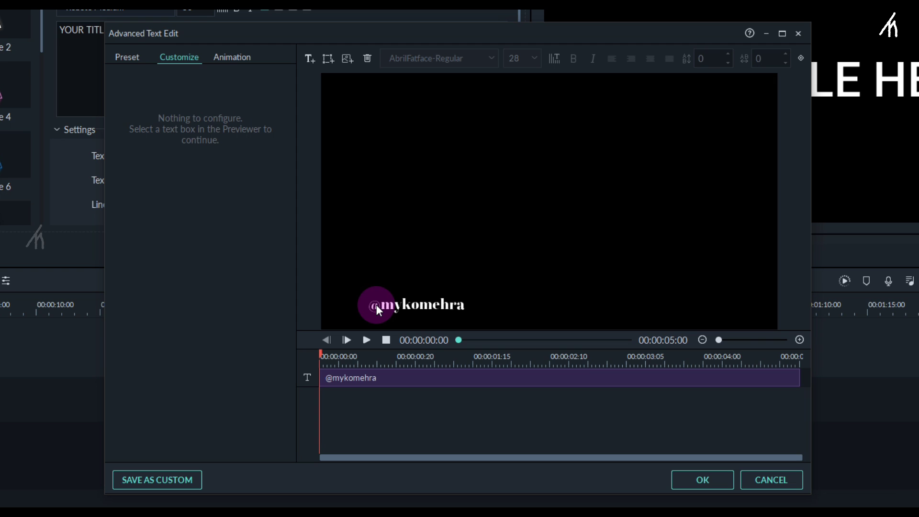
Insert the Instagram logo PNG from Custom Lower Third Callout, shrunk and placed left of the handle text.
left_click(347, 59)
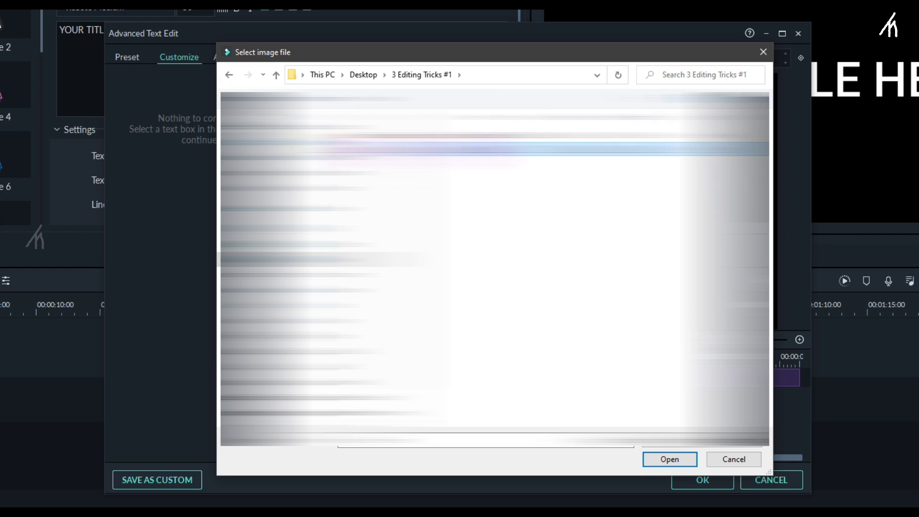
double_click(345, 146)
left_click(275, 75)
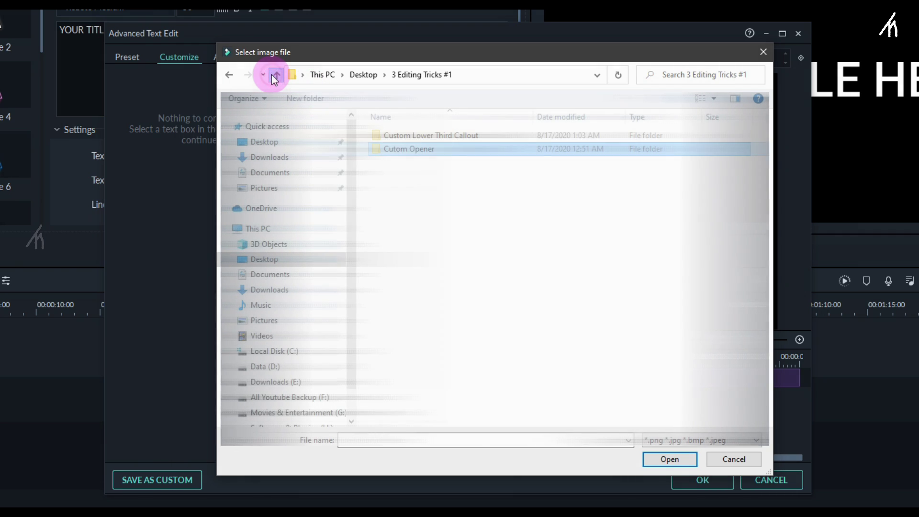
left_click(407, 137)
double_click(411, 135)
double_click(396, 146)
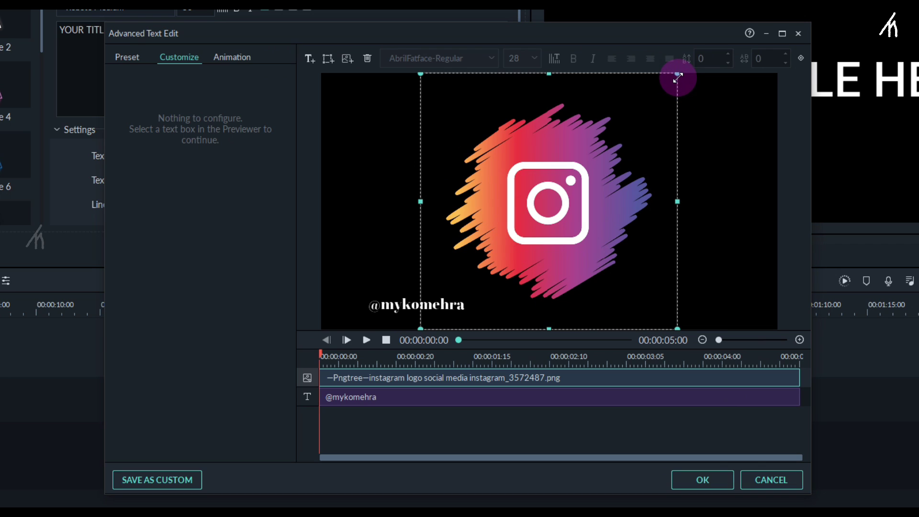
left_click_drag(677, 75, 355, 315)
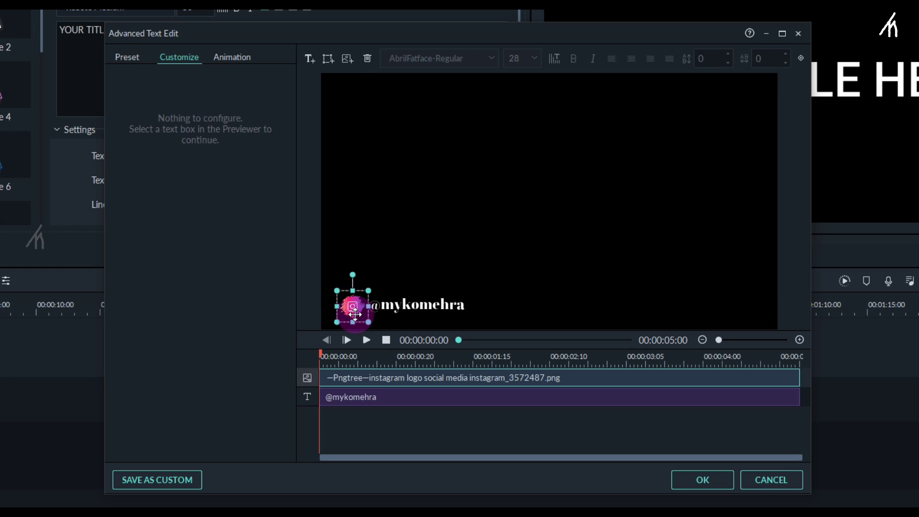
Preview the title with the logo and handle text.
left_click(380, 441)
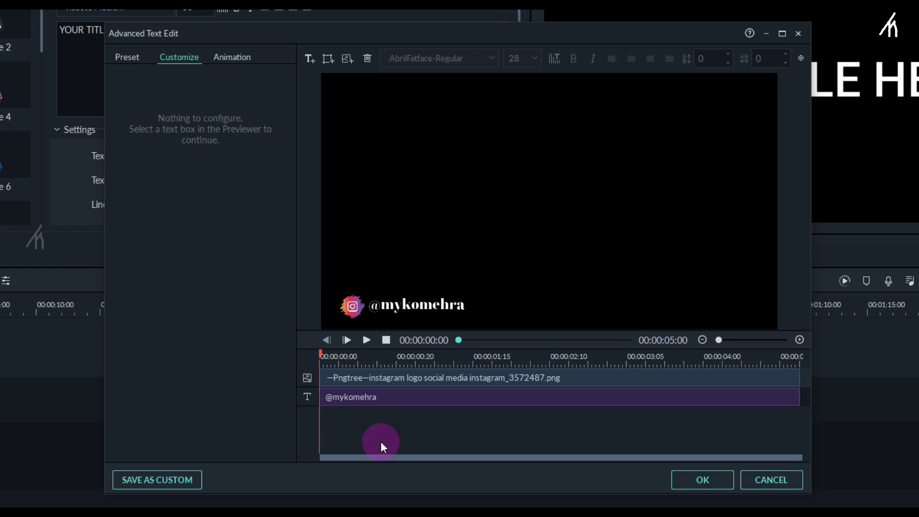
key("space")
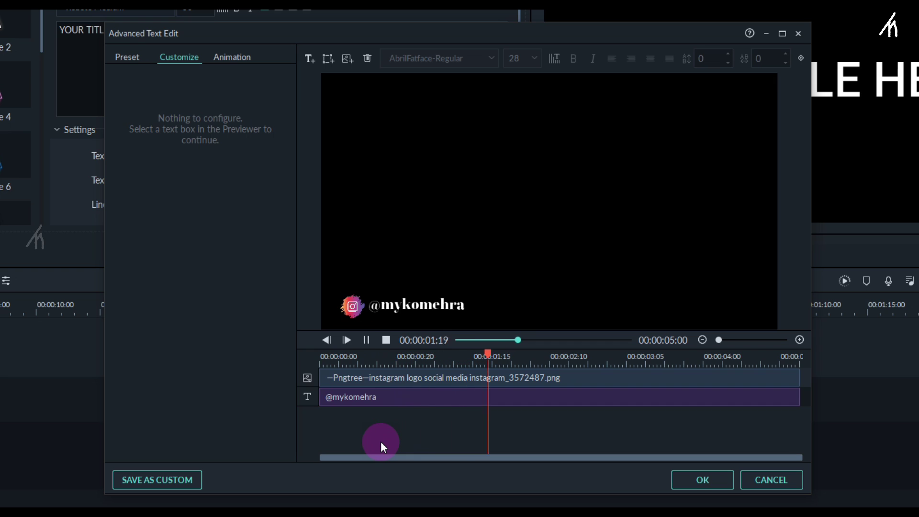
key("space")
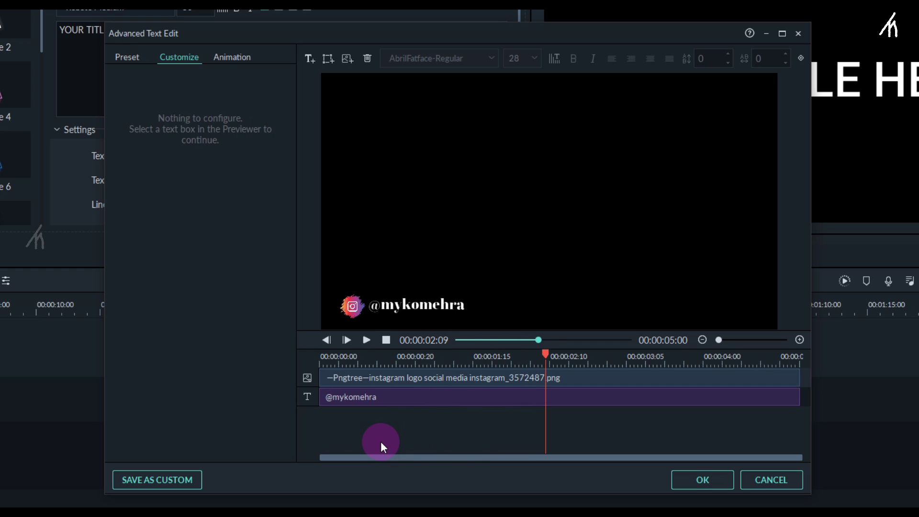
Apply the Spin 4 animation to the Instagram logo and preview it.
left_click(224, 56)
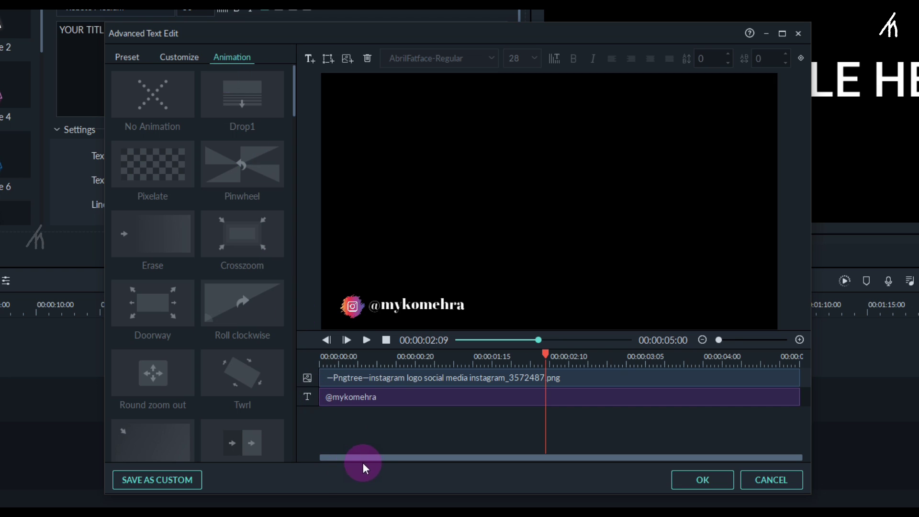
left_click(425, 381)
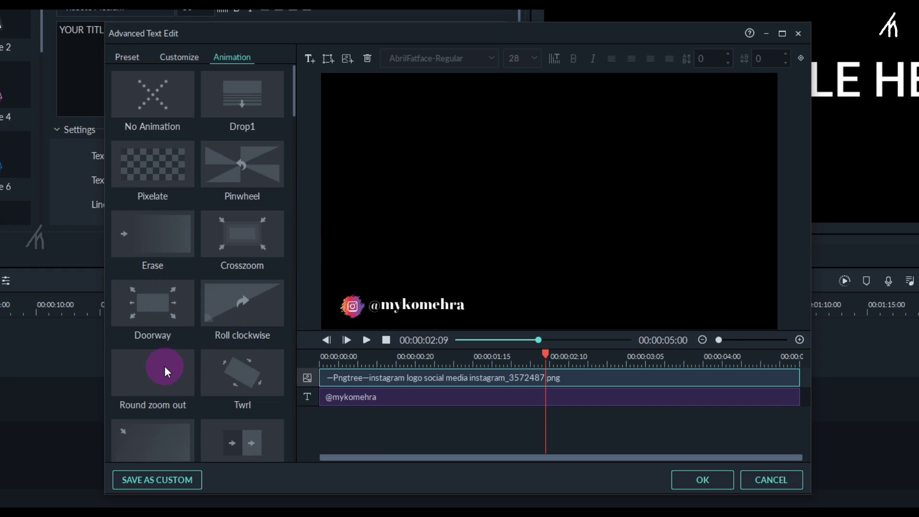
scroll(233, 349, "down", 3)
scroll(234, 349, "down", 12)
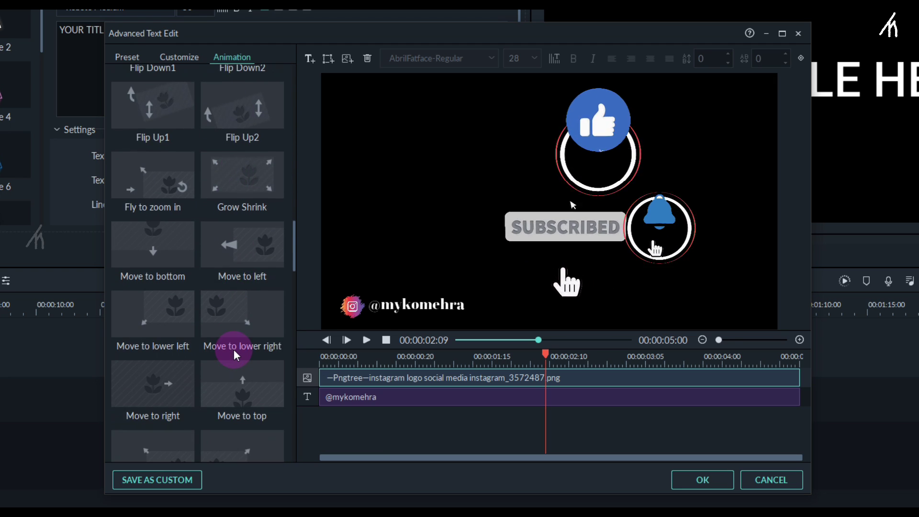
scroll(234, 349, "down", 4)
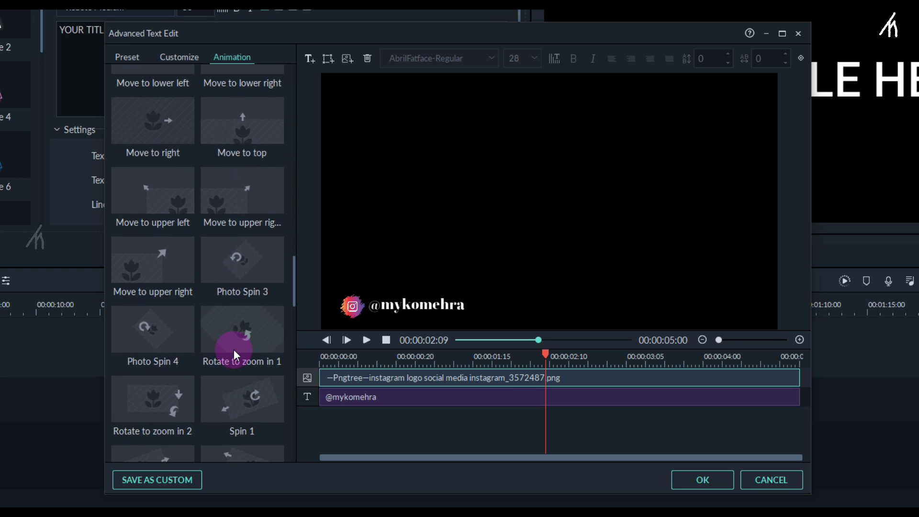
scroll(233, 349, "down", 3)
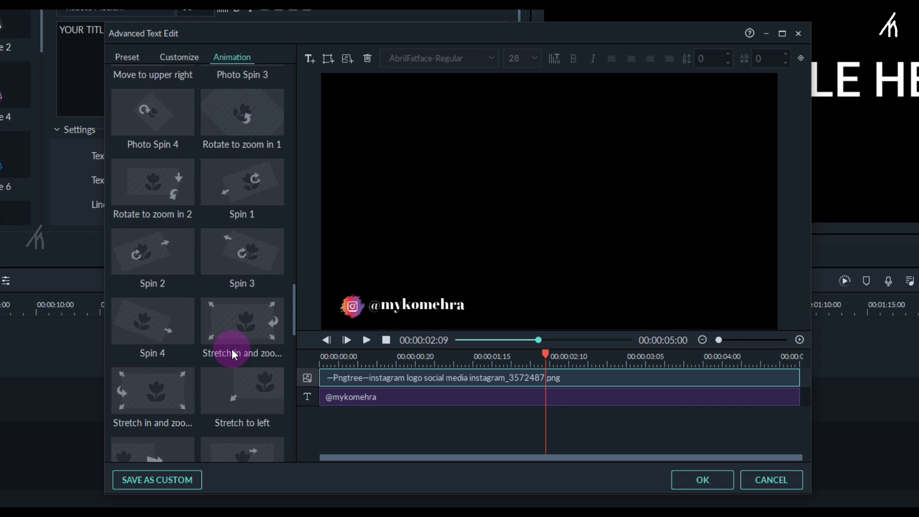
mouse_move(175, 327)
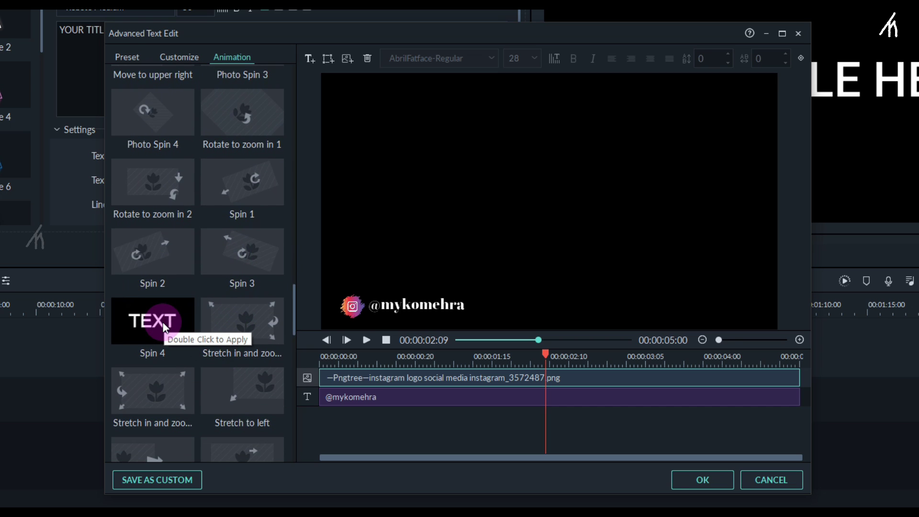
double_click(163, 324)
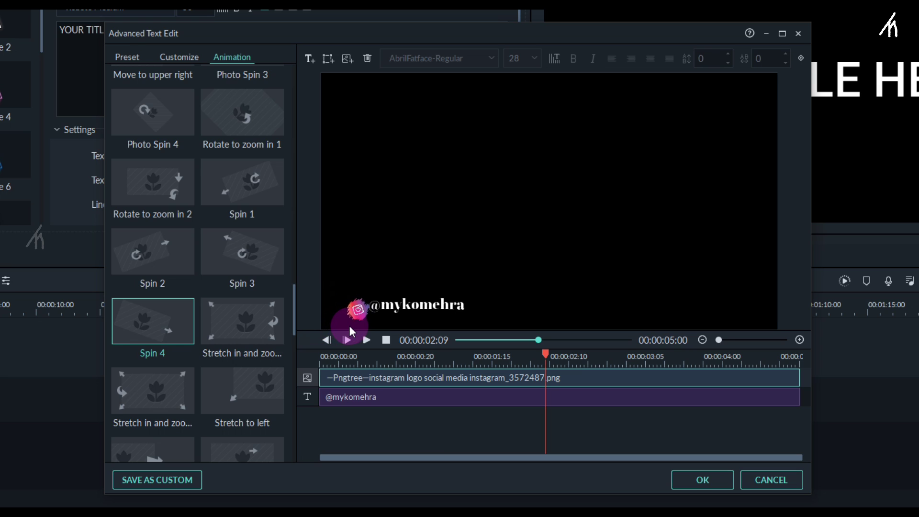
double_click(170, 334)
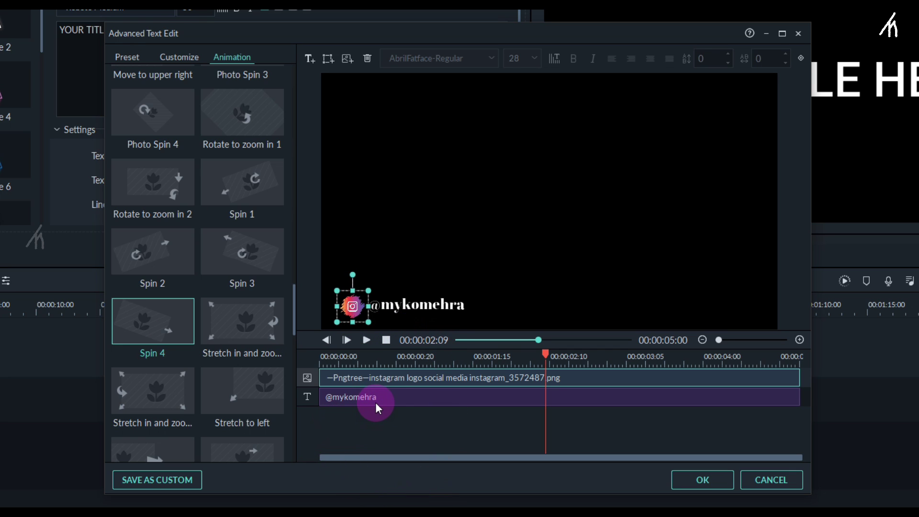
Apply the Spin 4 animation to the handle text and return the playhead to the start.
left_click(391, 400)
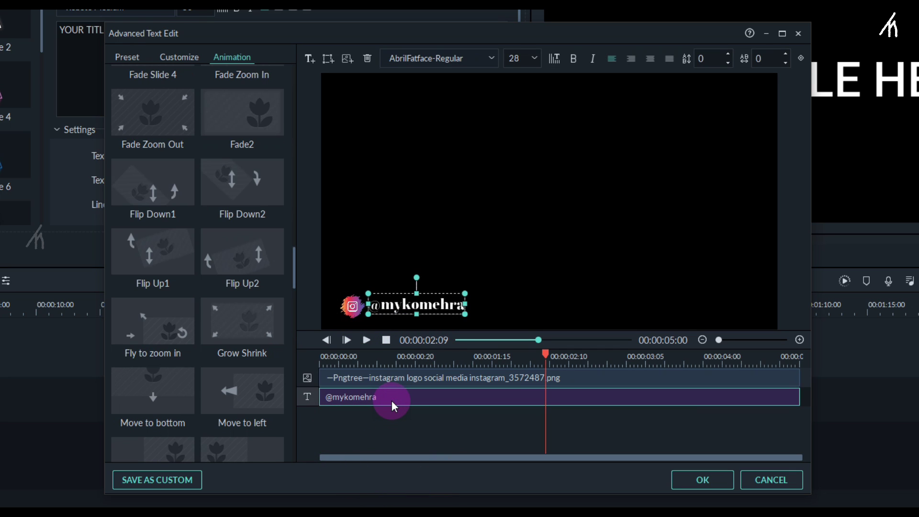
scroll(212, 361, "down", 15)
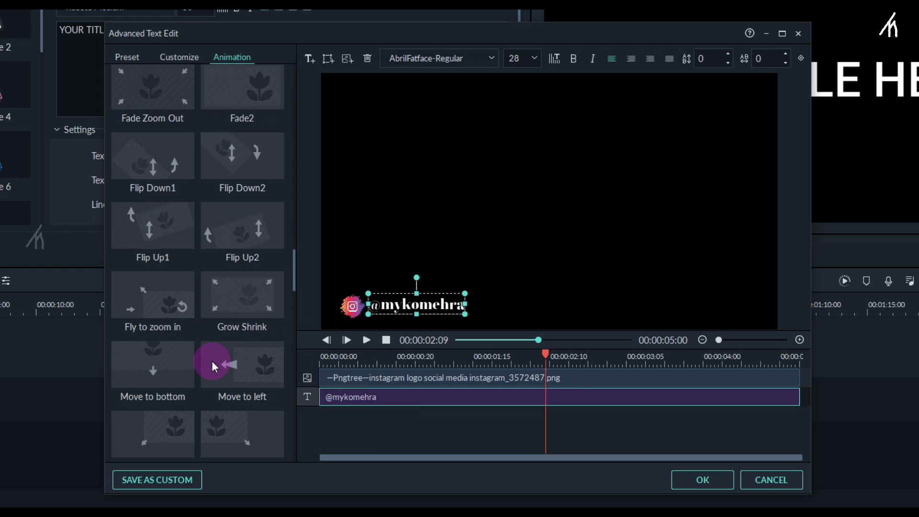
double_click(169, 207)
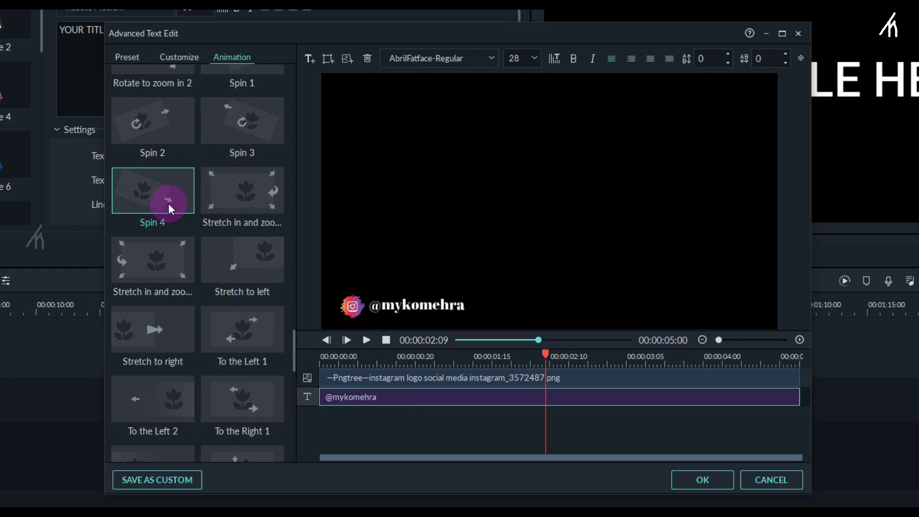
left_click(458, 339)
Preview the title, then apply the Crosszoom animation to the Instagram logo.
left_click(401, 415)
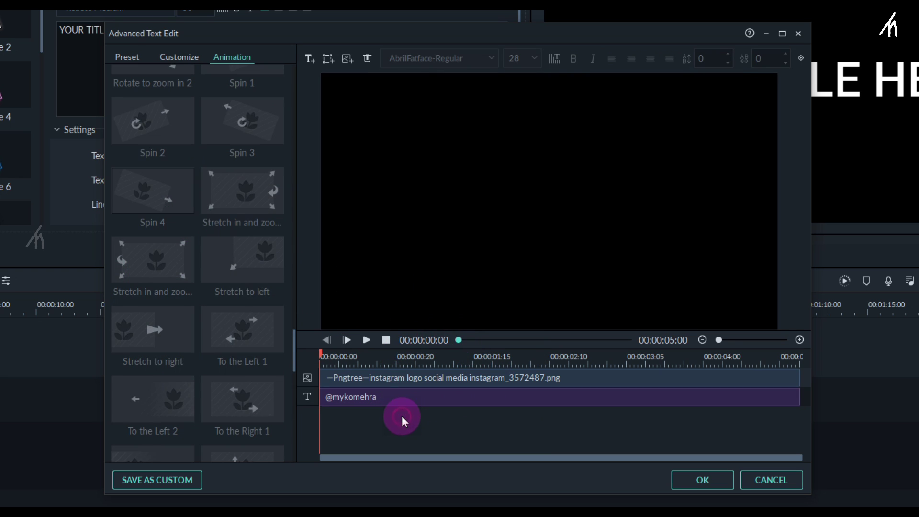
key("space")
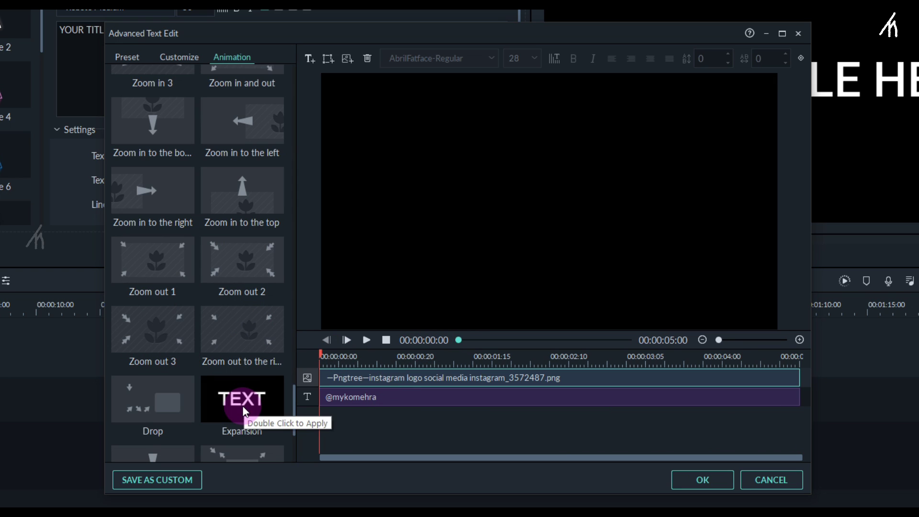
scroll(242, 400, "up", 10)
double_click(258, 251)
left_click(403, 395)
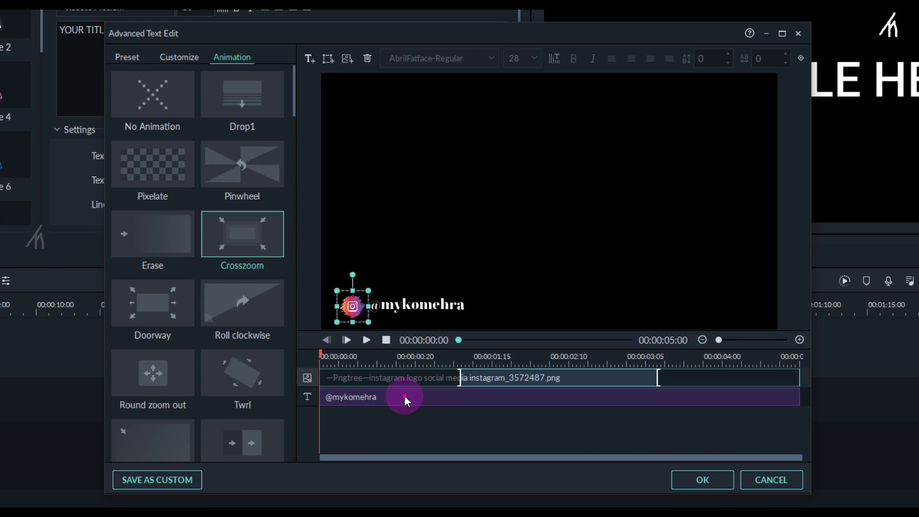
scroll(230, 335, "down", 2)
double_click(243, 251)
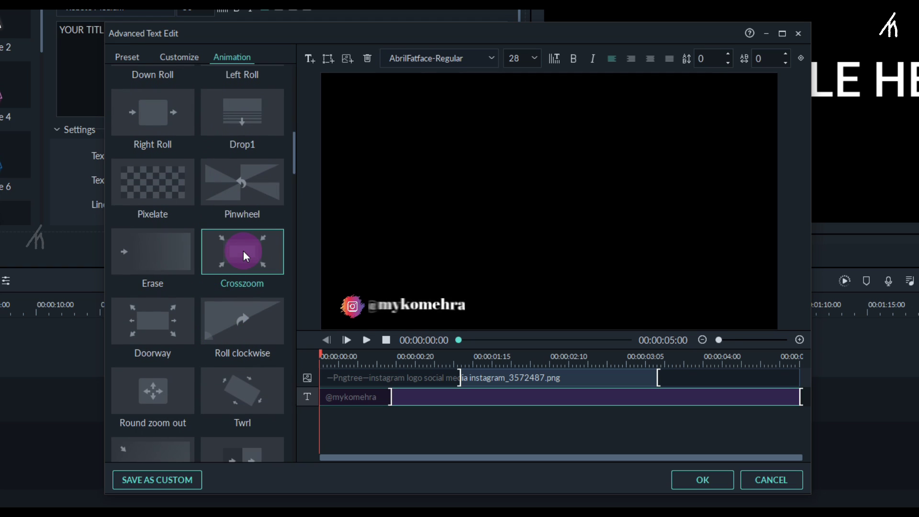
left_click_drag(388, 398, 423, 398)
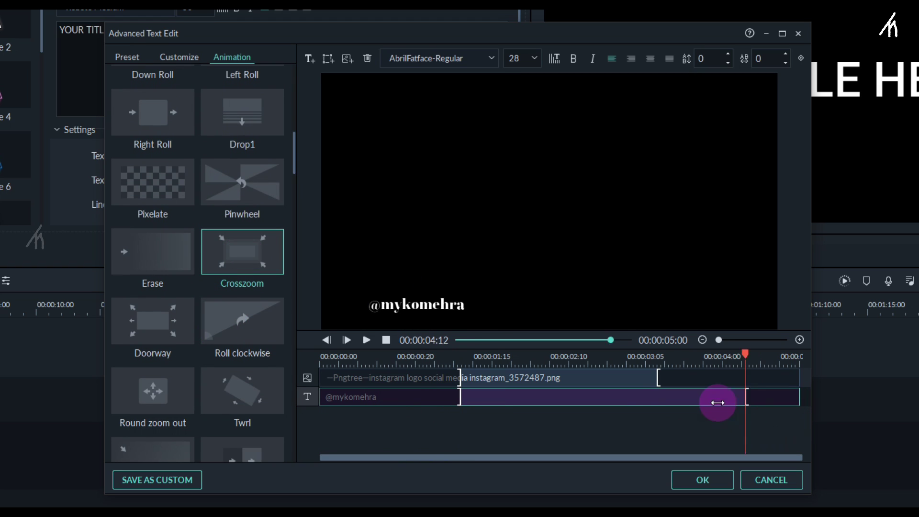
Replay the animation preview from the start to check the matched timing.
left_click(478, 429)
key("space")
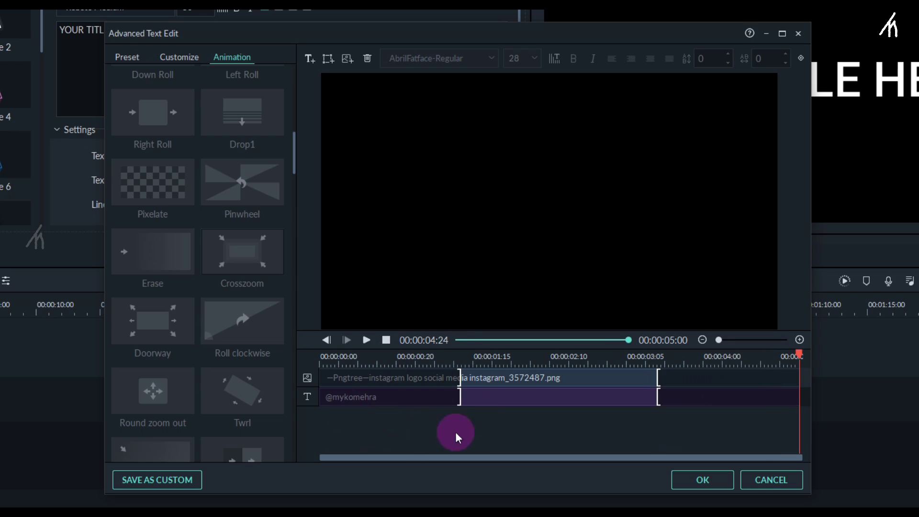
left_click(458, 337)
key("space")
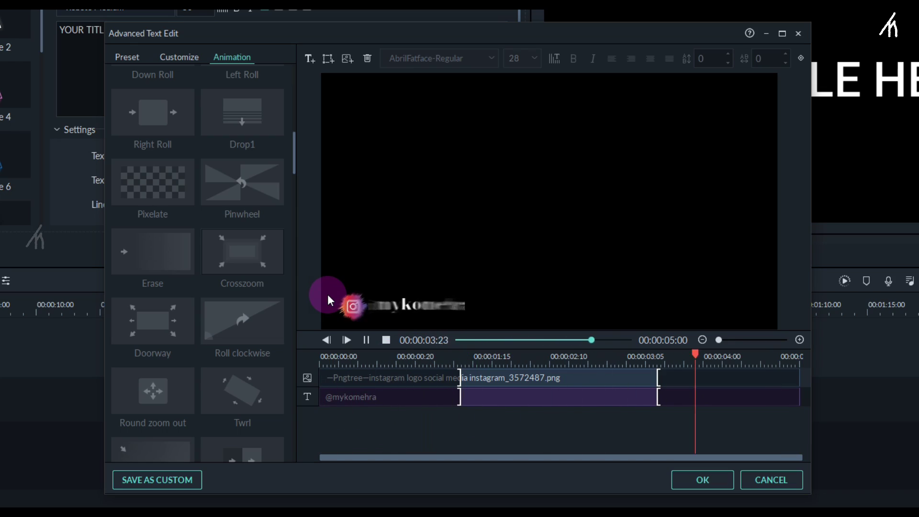